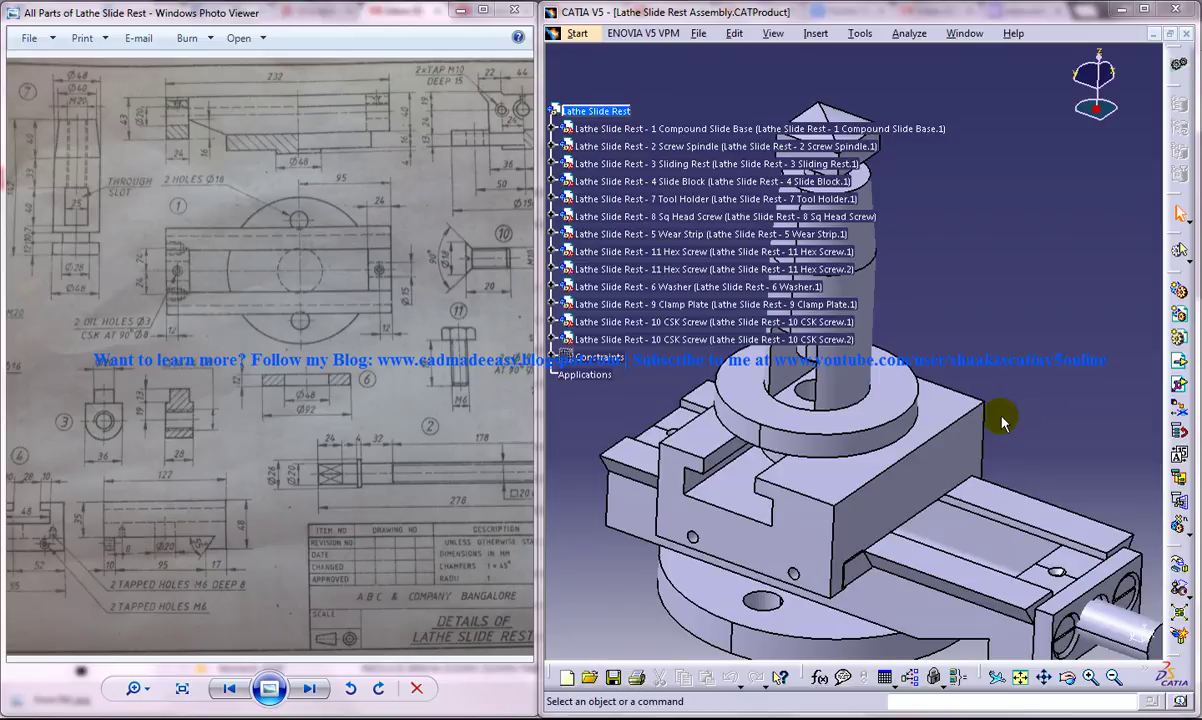
Step: Switch from the lathe slide rest assembly to the Lathe Slide Rest - 7 Tool Holder part document
{"action": "mouse_move", "coordinate": [928, 384]}
{"action": "middle_mouse_down", "text": "ctrl"}
{"action": "mouse_move", "coordinate": [937, 418]}
{"action": "mouse_move", "coordinate": [941, 394]}
{"action": "middle_mouse_up", "text": "ctrl"}
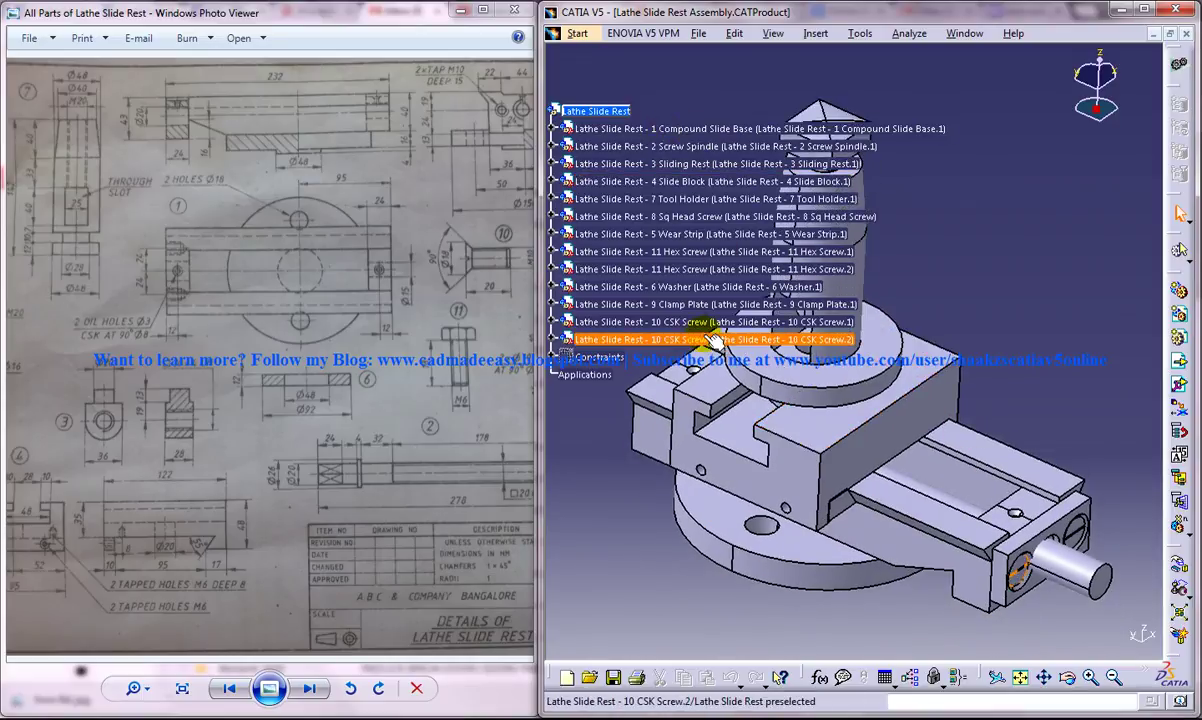
{"action": "mouse_move", "coordinate": [936, 407]}
{"action": "middle_mouse_down"}
{"action": "mouse_move", "coordinate": [923, 429]}
{"action": "mouse_move", "coordinate": [925, 390]}
{"action": "middle_mouse_up"}
{"action": "middle_click_drag", "start_coordinate": [832, 424], "coordinate": [938, 428]}
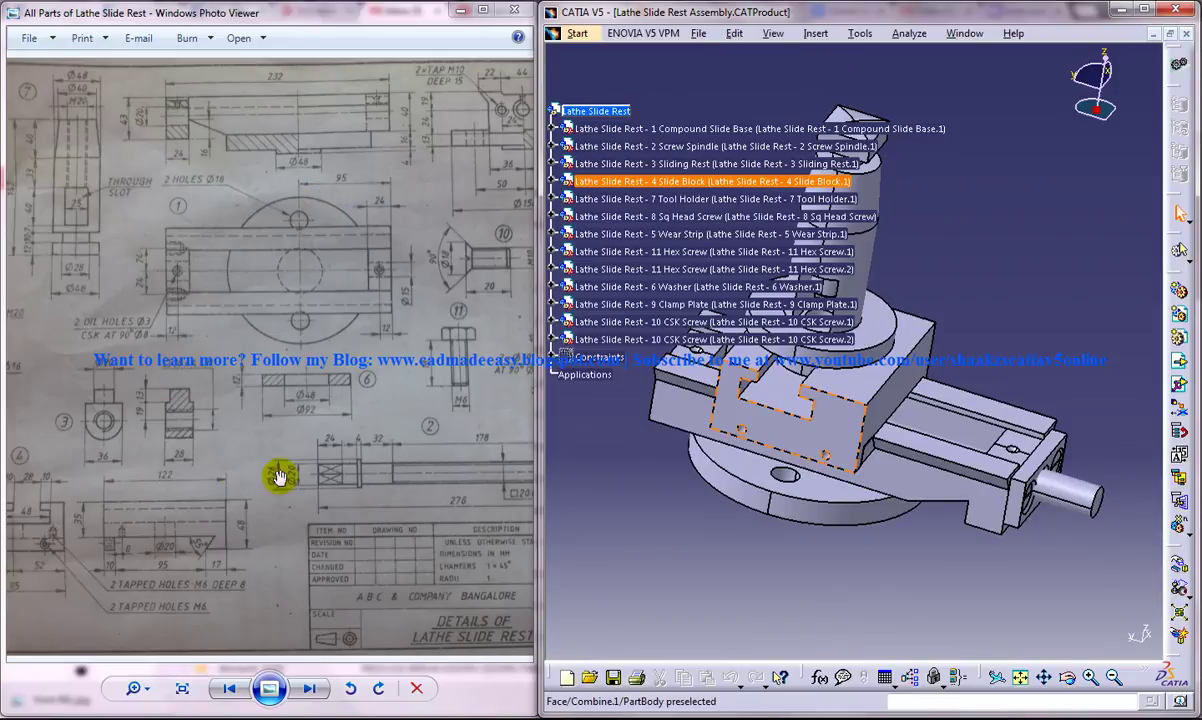
{"action": "left_click", "coordinate": [965, 35]}
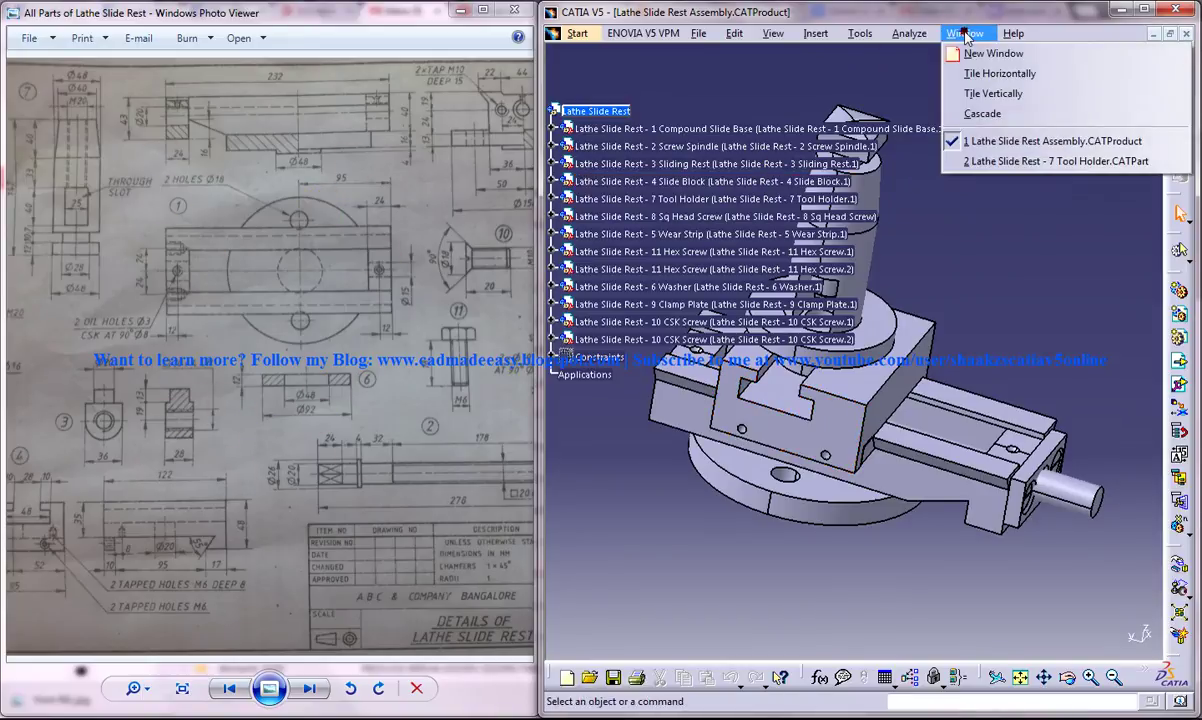
{"action": "left_click", "coordinate": [1062, 163]}
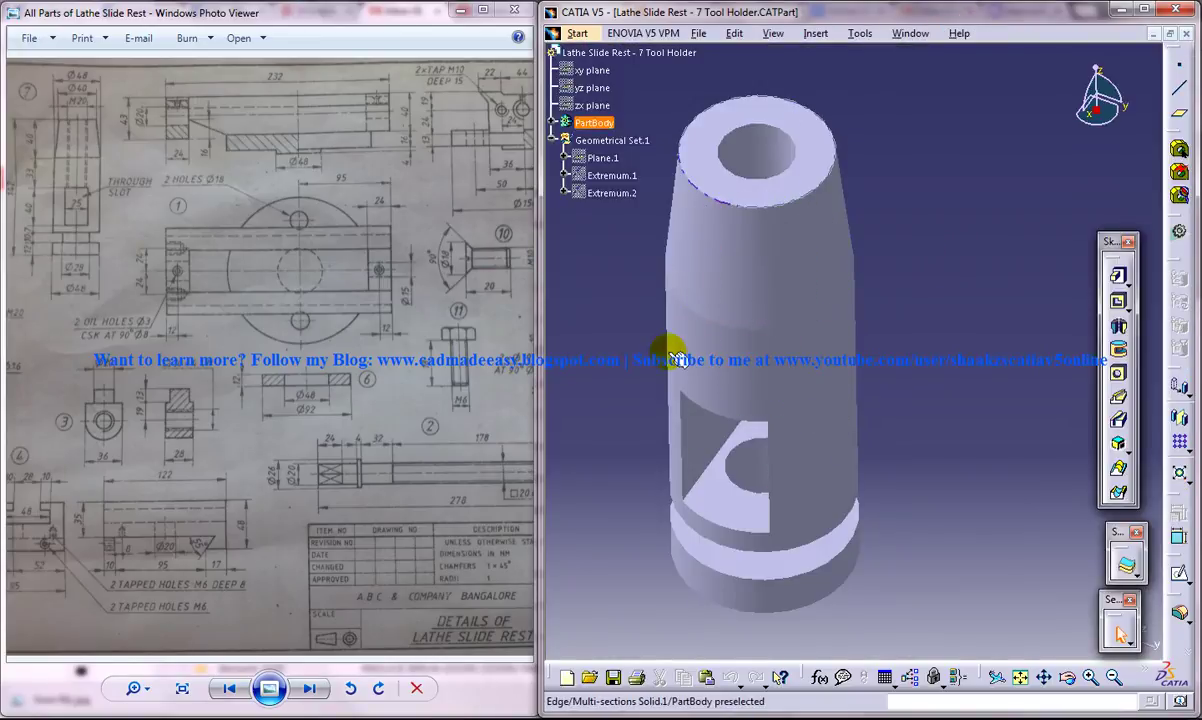
{"action": "middle_click_drag", "start_coordinate": [760, 380], "coordinate": [847, 372], "text": "ctrl"}
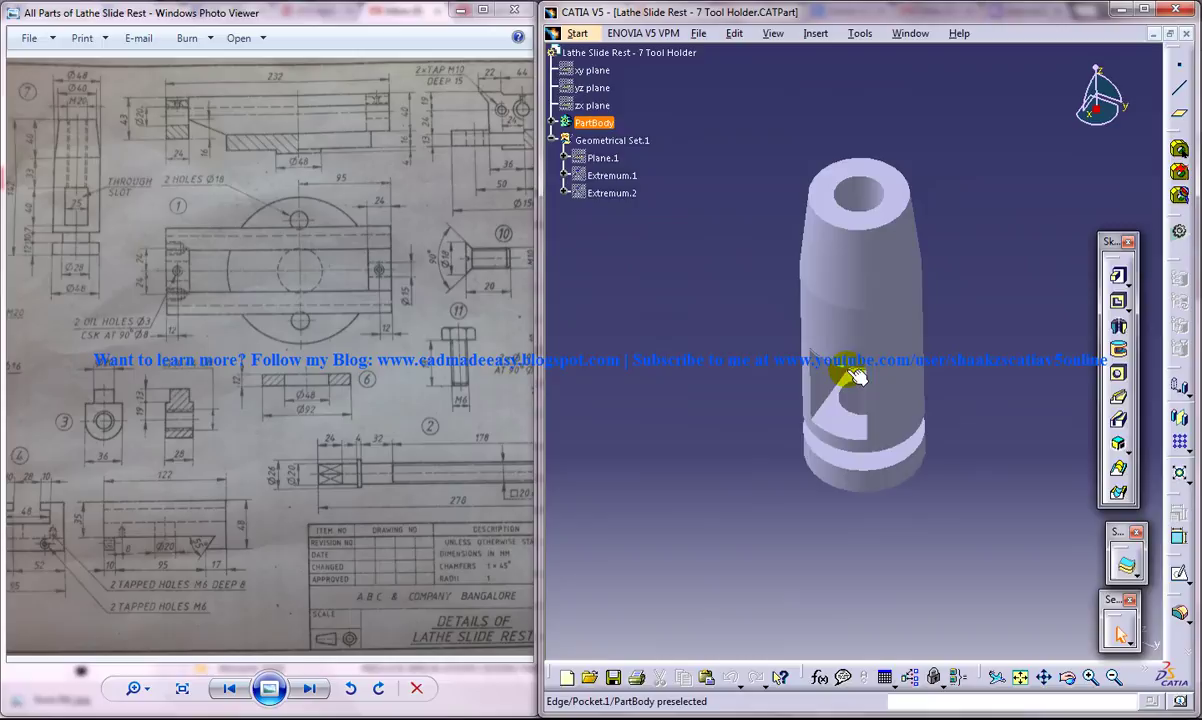
Step: Create a new Part Design part named Lathe Slide Rest - 7 Tool Holder, with hybrid design and geometrical set creation off
{"action": "left_click", "coordinate": [700, 35]}
{"action": "mouse_move", "coordinate": [578, 34]}
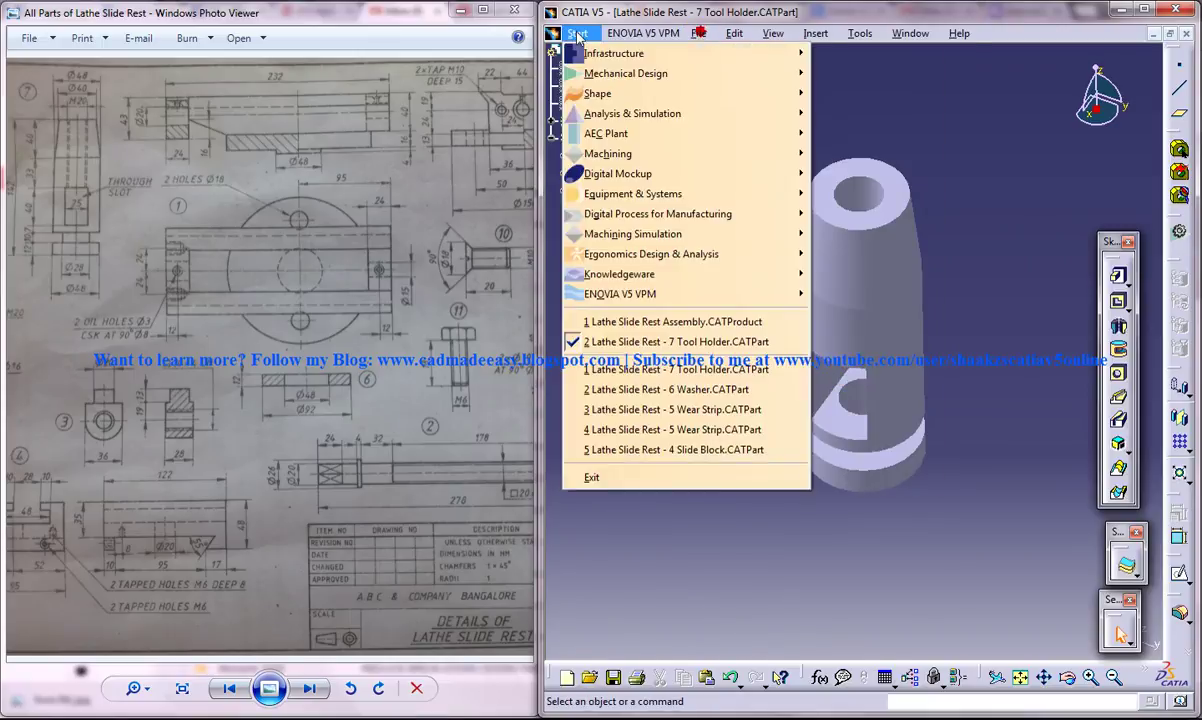
{"action": "mouse_move", "coordinate": [622, 74]}
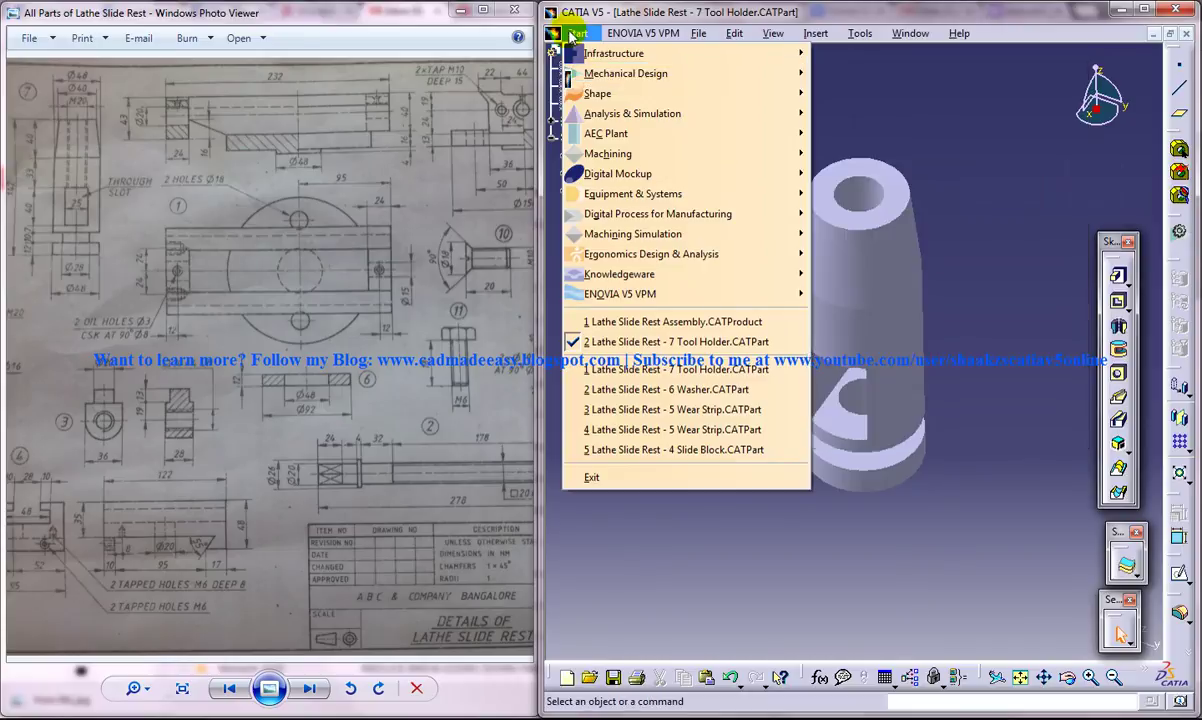
{"action": "left_click", "coordinate": [856, 76]}
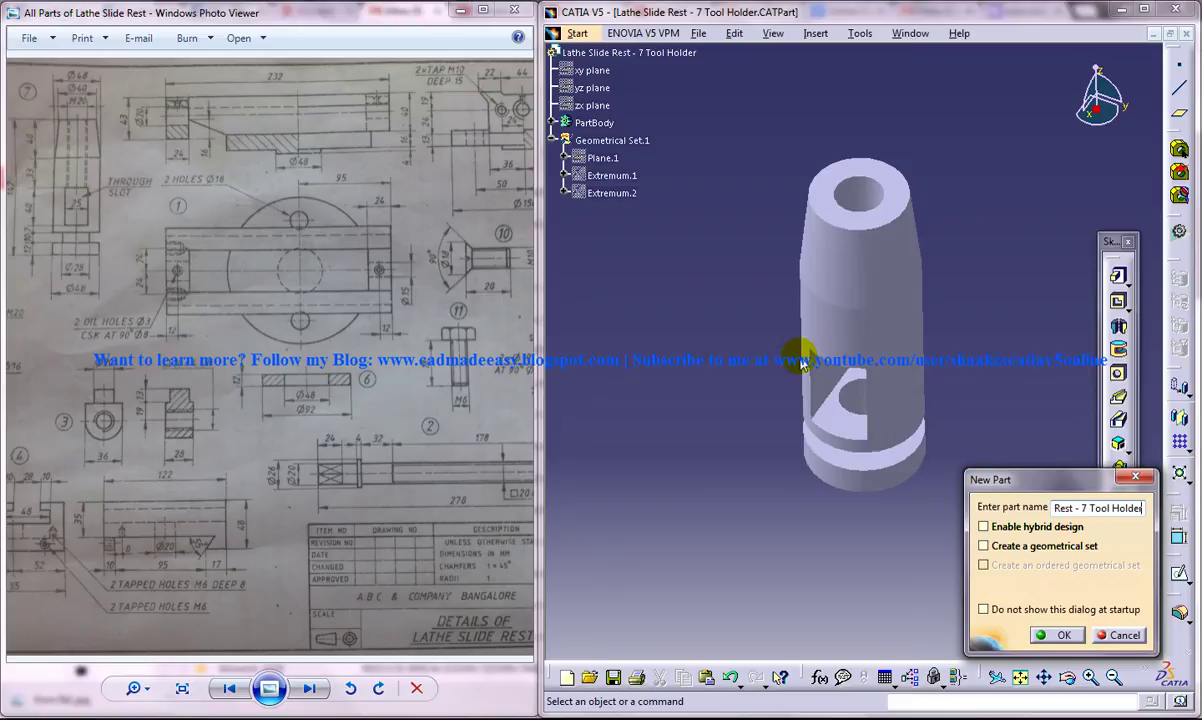
{"action": "key", "text": "Return"}
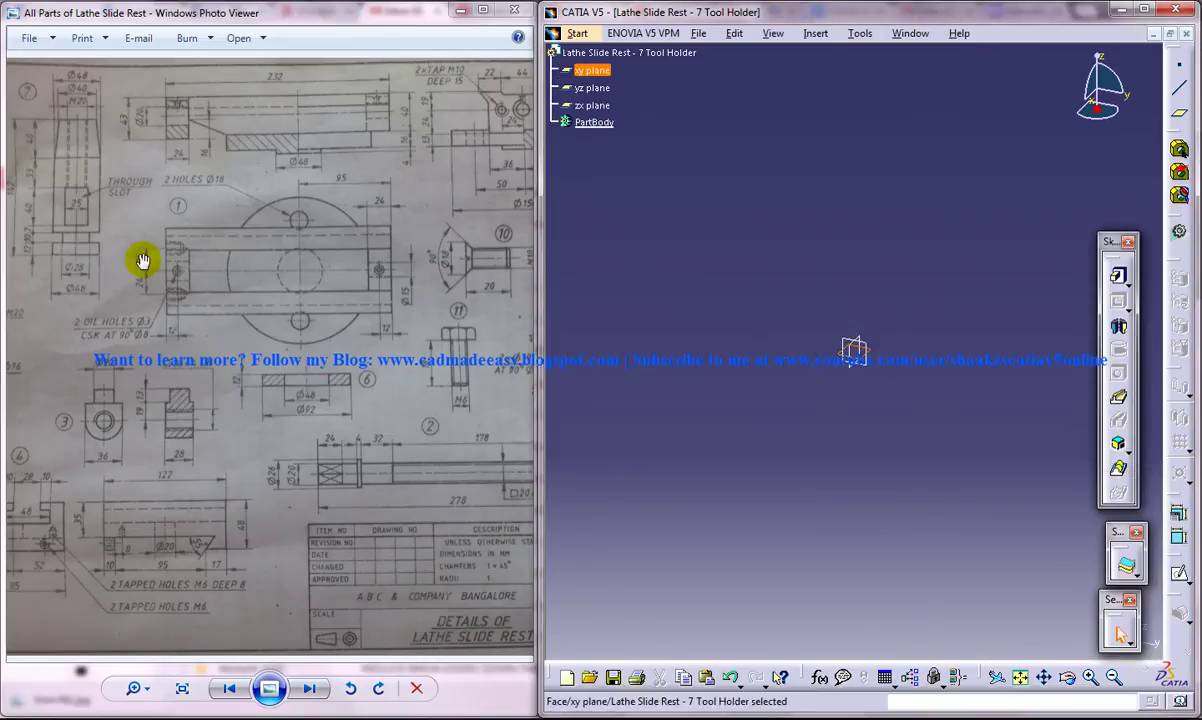
Step: Sketch a circle about 77 mm in diameter, centred on the origin, on the xy plane
{"action": "scroll", "coordinate": [142, 260], "scroll_direction": "up", "scroll_amount": 3}
{"action": "left_click_drag", "start_coordinate": [97, 229], "coordinate": [472, 480]}
{"action": "scroll", "coordinate": [418, 424], "scroll_direction": "up", "scroll_amount": 3}
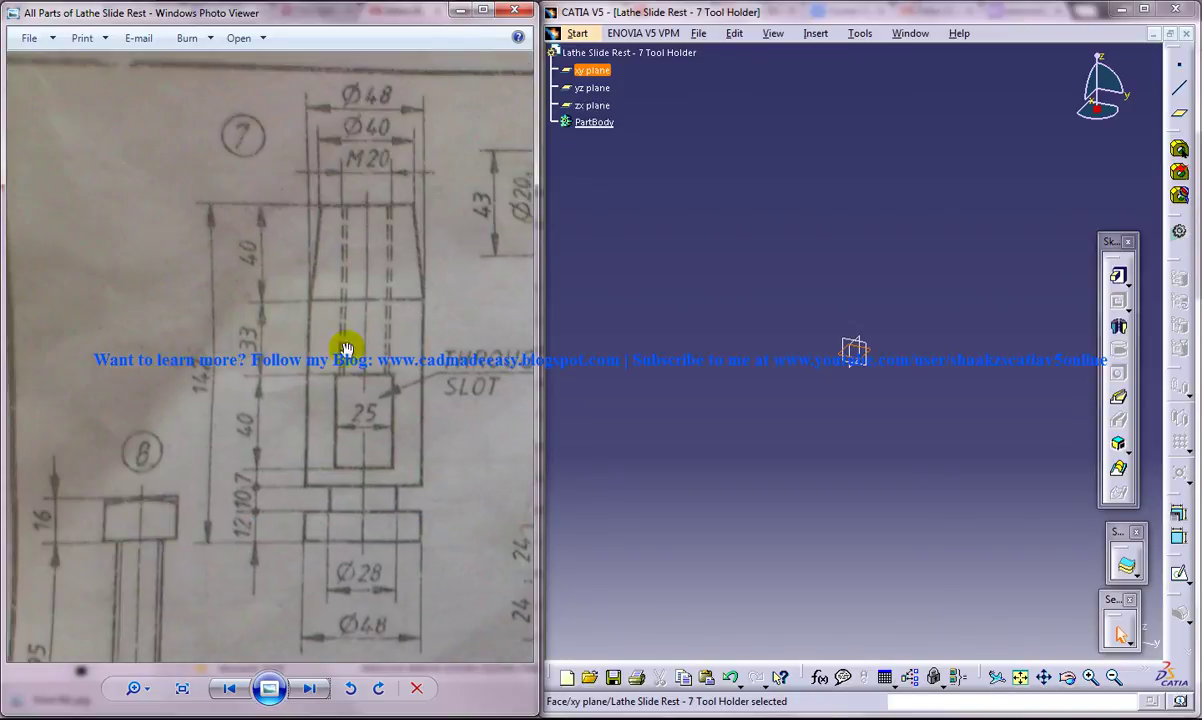
{"action": "left_click_drag", "start_coordinate": [345, 348], "coordinate": [329, 321]}
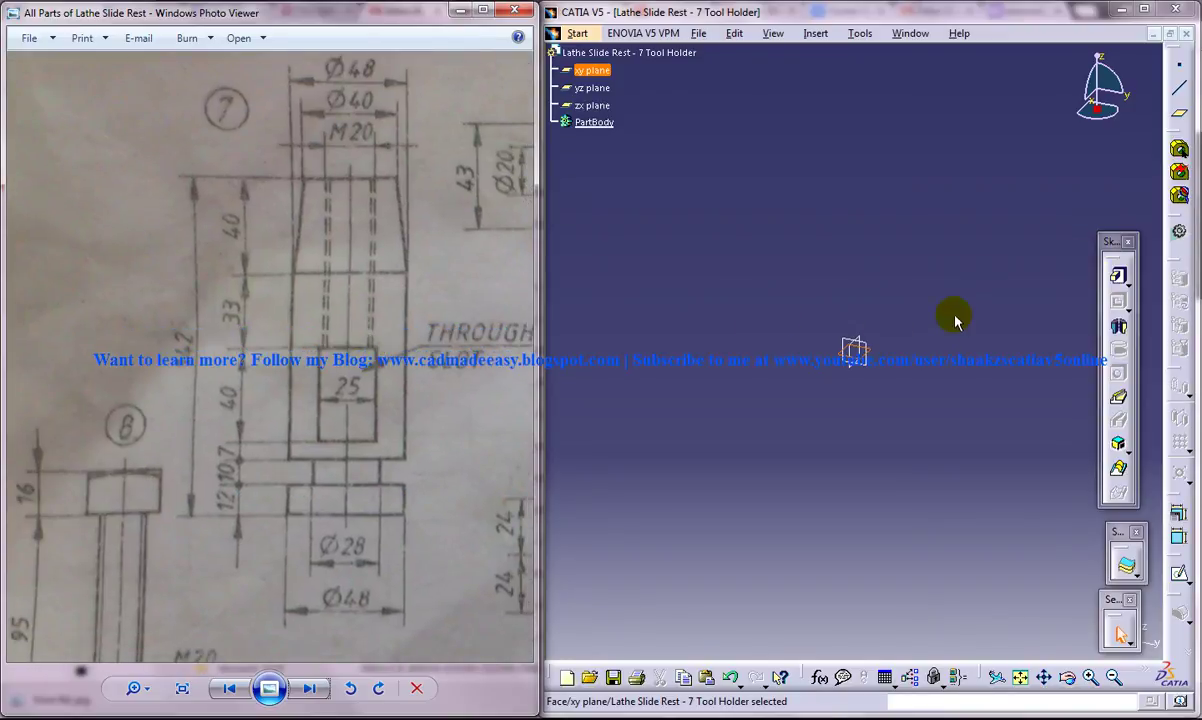
{"action": "left_click", "coordinate": [915, 335]}
{"action": "left_click", "coordinate": [858, 348]}
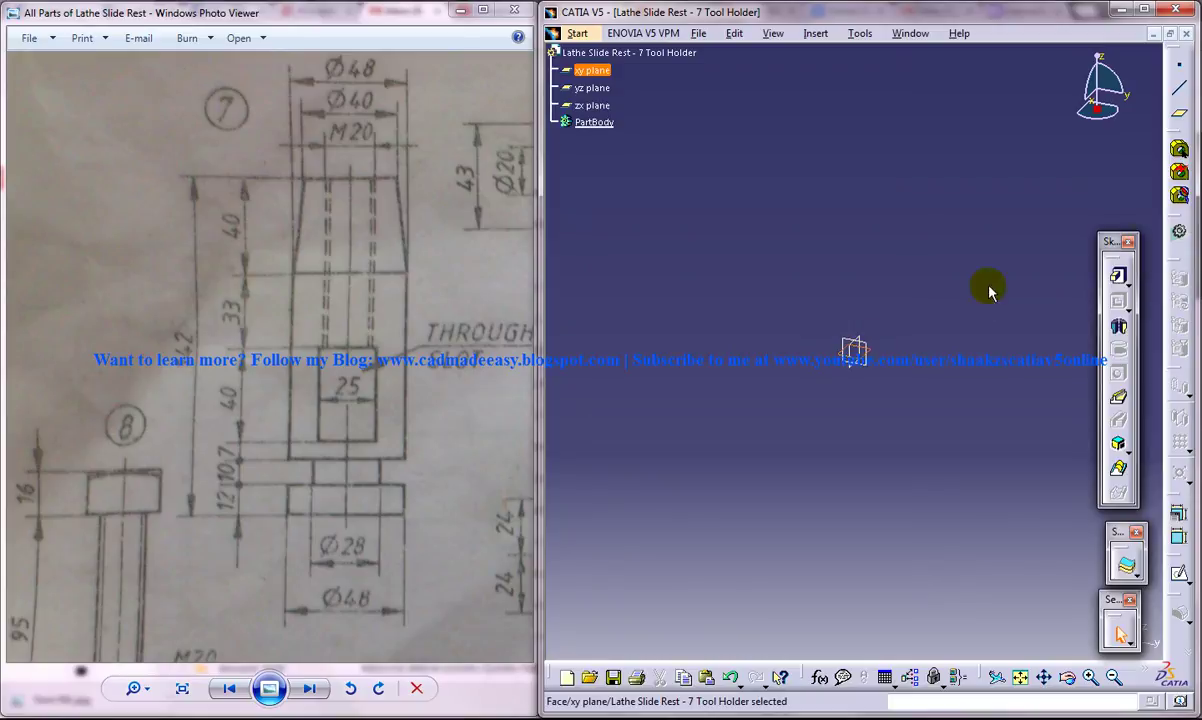
{"action": "left_click", "coordinate": [1178, 571]}
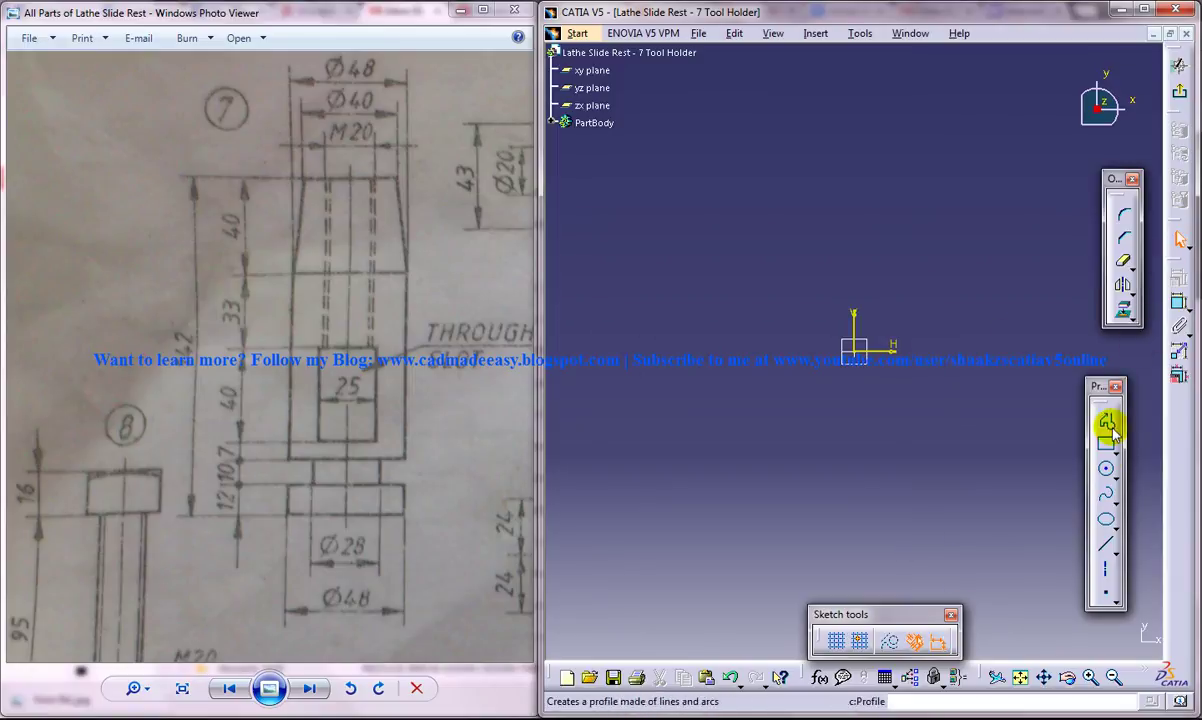
{"action": "left_click", "coordinate": [1106, 469]}
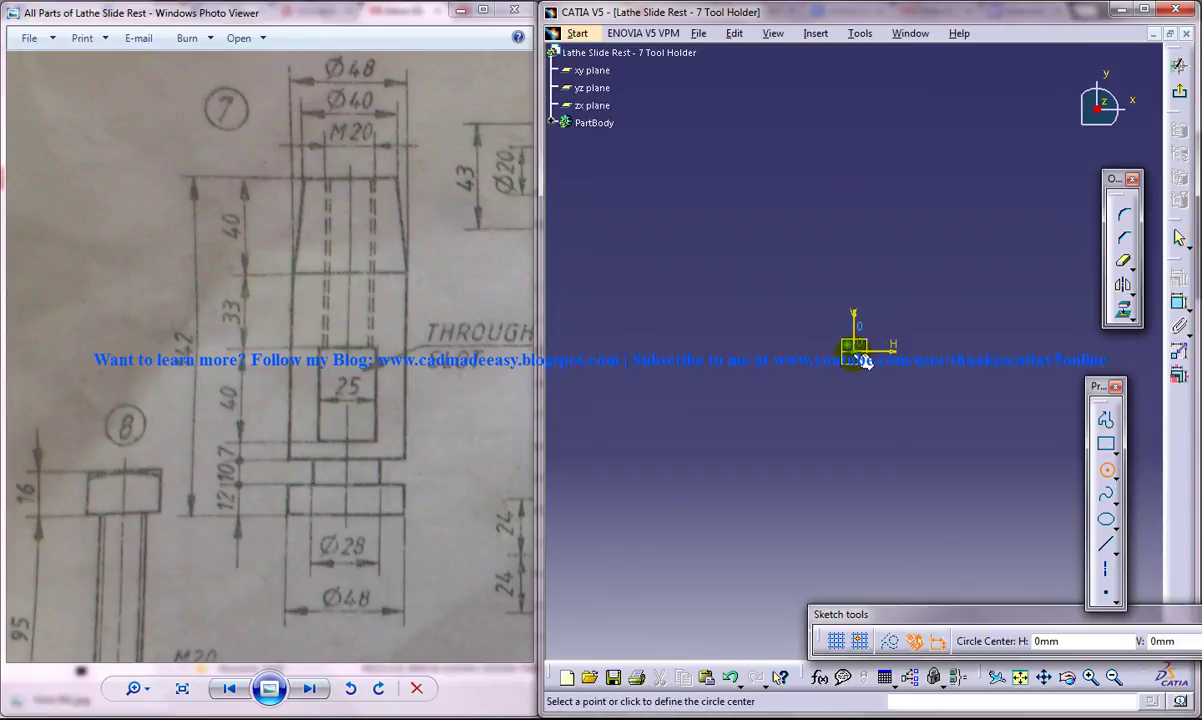
{"action": "left_click", "coordinate": [855, 349]}
{"action": "left_click", "coordinate": [925, 277]}
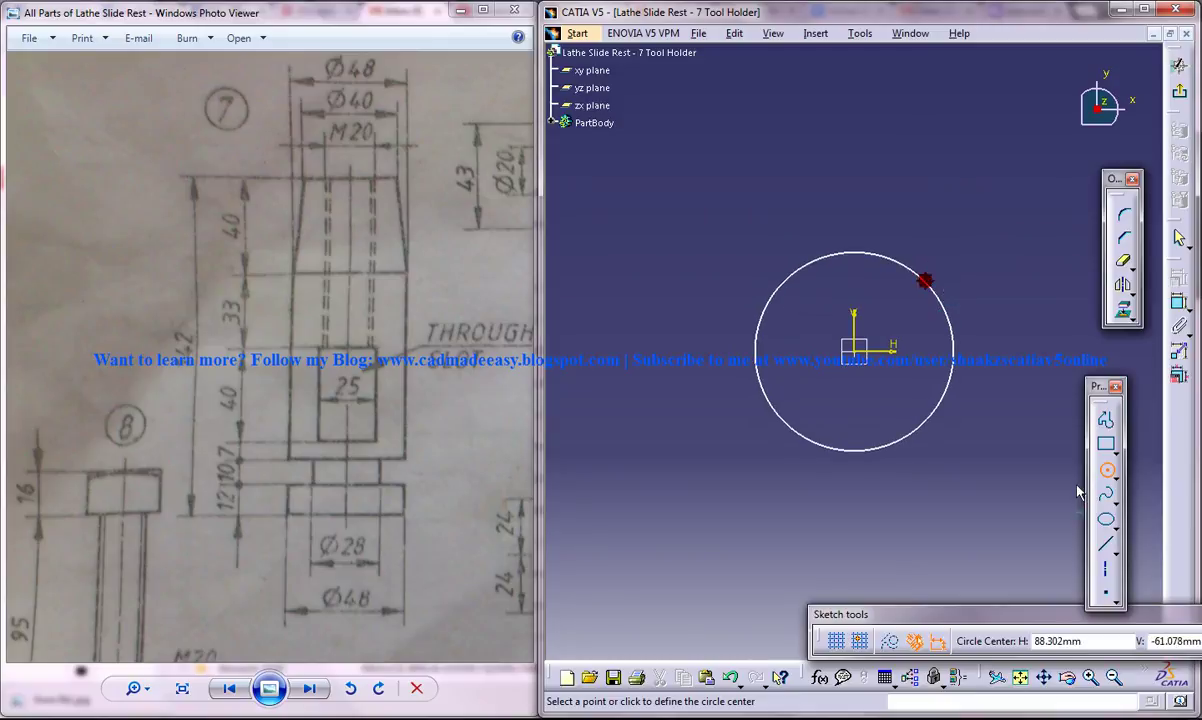
Step: Dimension the circle's diameter, set it to 48 mm and exit the sketch
{"action": "left_click", "coordinate": [1179, 303]}
{"action": "left_click", "coordinate": [945, 308]}
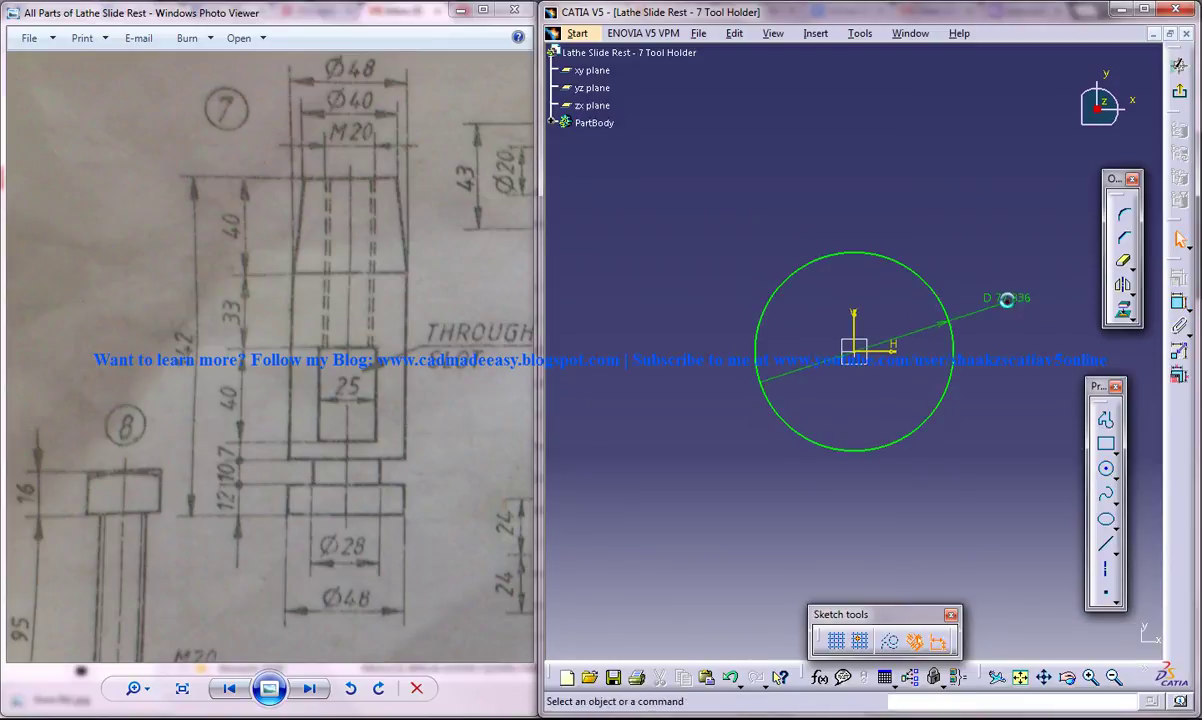
{"action": "left_click", "coordinate": [1006, 298]}
{"action": "double_click", "coordinate": [957, 322]}
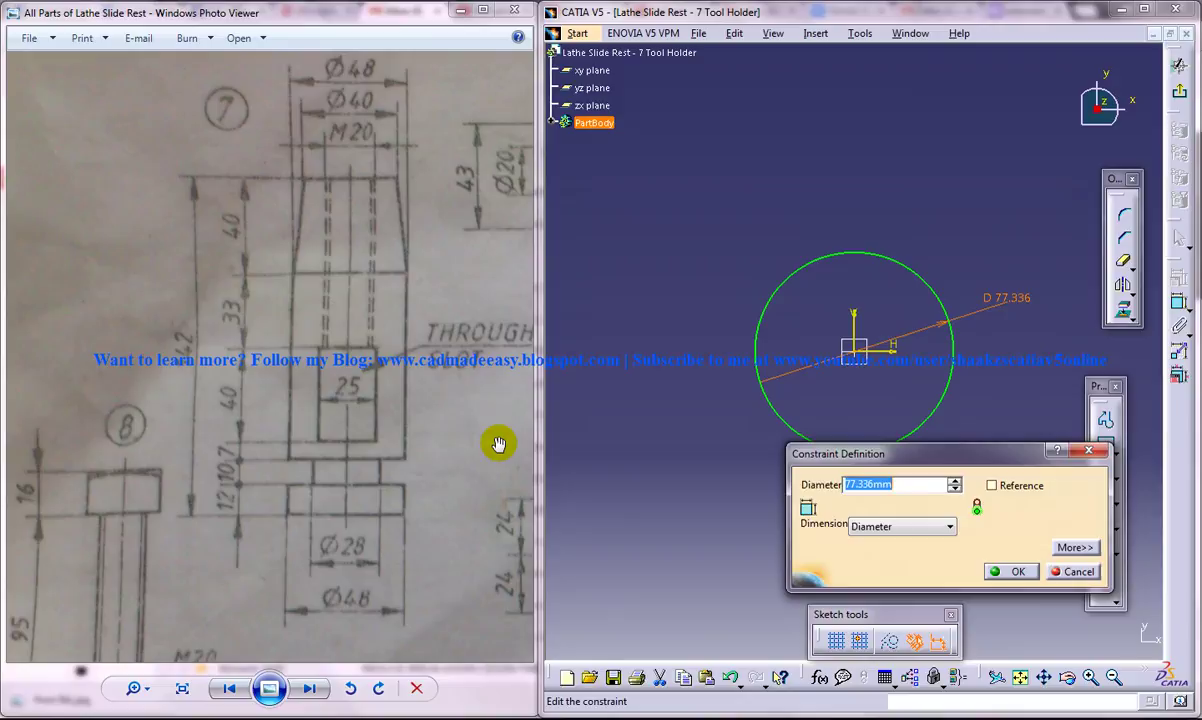
{"action": "type", "text": "48"}
{"action": "key", "text": "Return"}
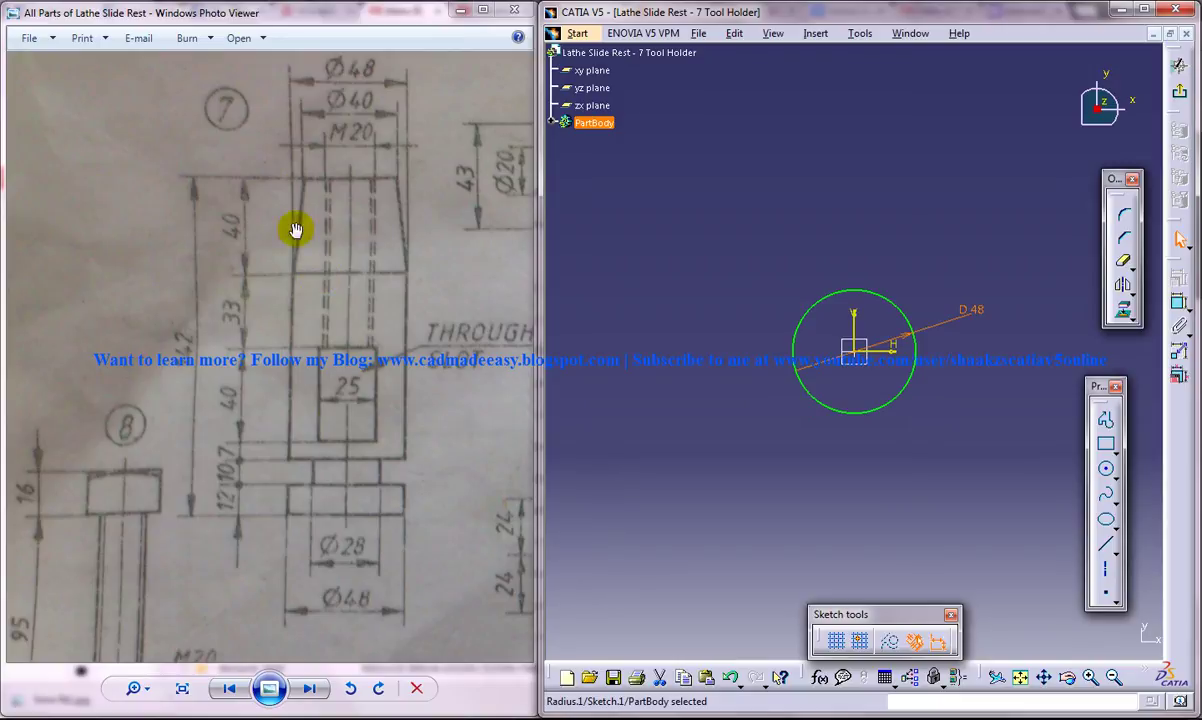
{"action": "left_click", "coordinate": [1179, 64]}
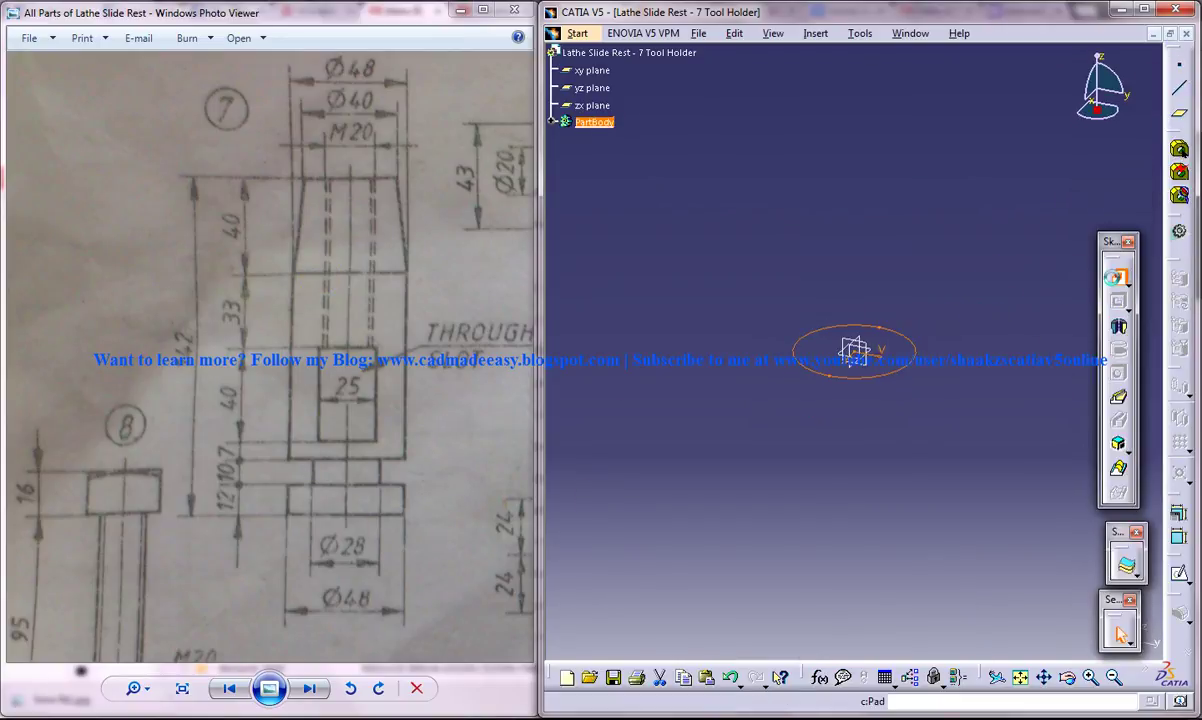
Step: Pad the circle sketch to a length of 142 mm
{"action": "left_click", "coordinate": [1118, 276]}
{"action": "middle_click_drag", "start_coordinate": [726, 364], "coordinate": [672, 419]}
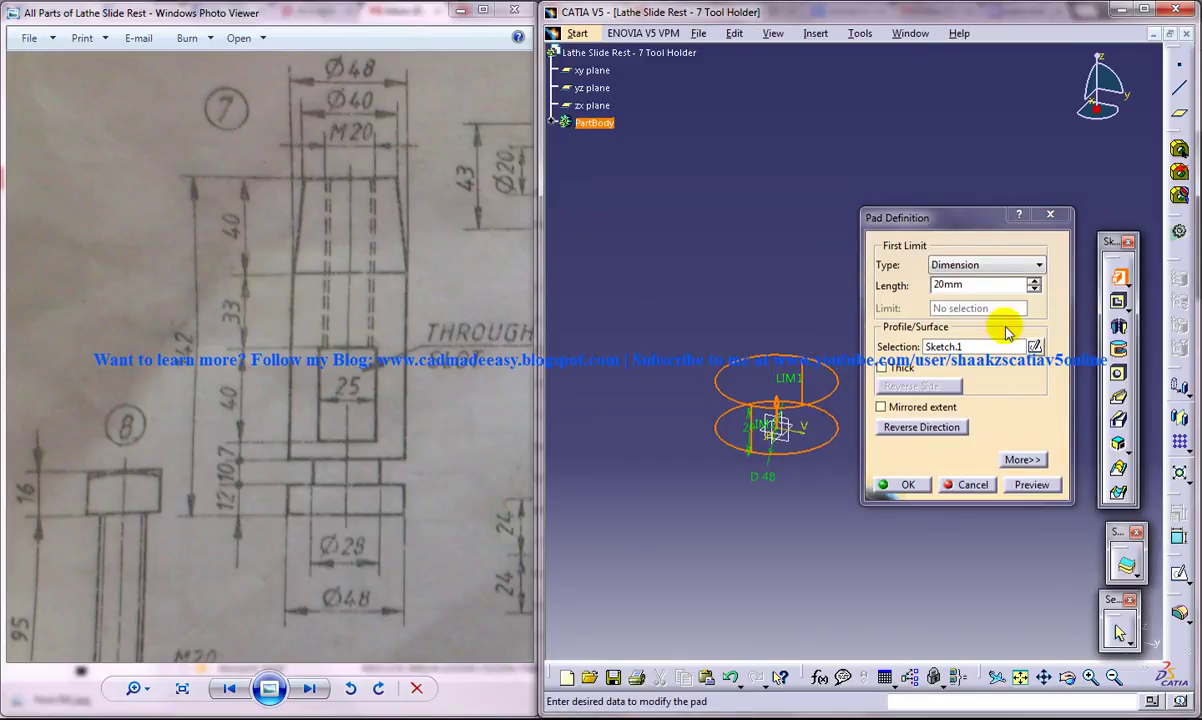
{"action": "double_click", "coordinate": [970, 286]}
{"action": "type", "text": "140"}
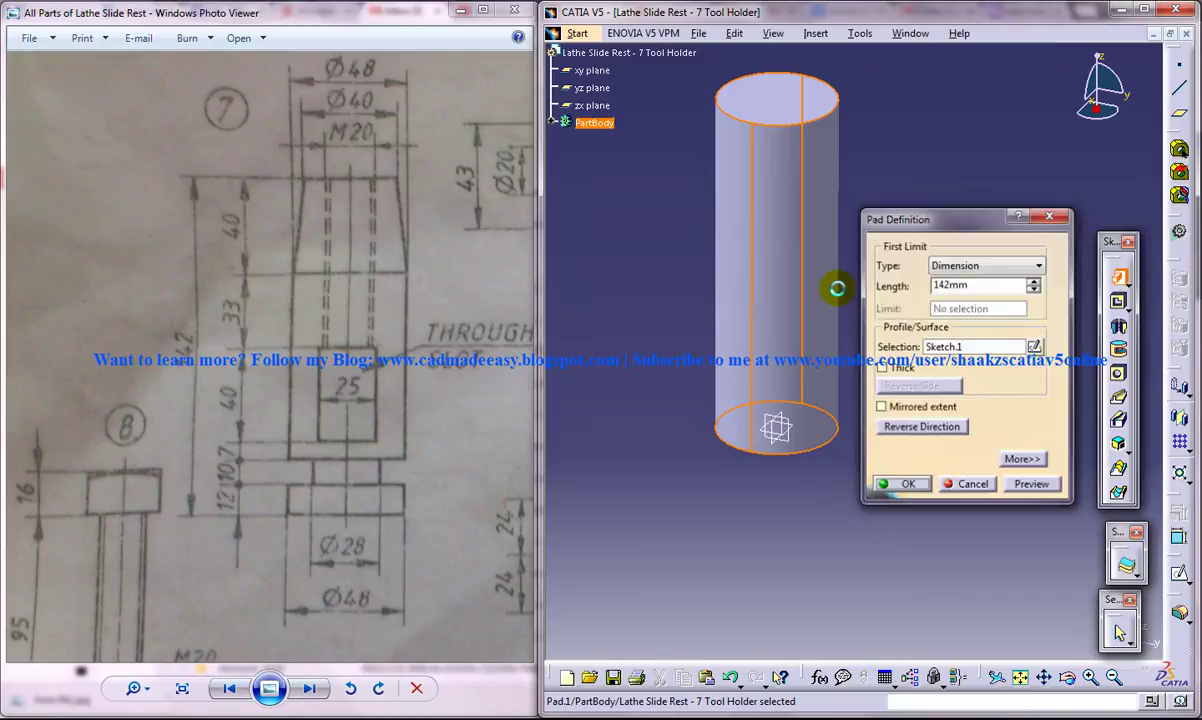
{"action": "key", "text": "Return"}
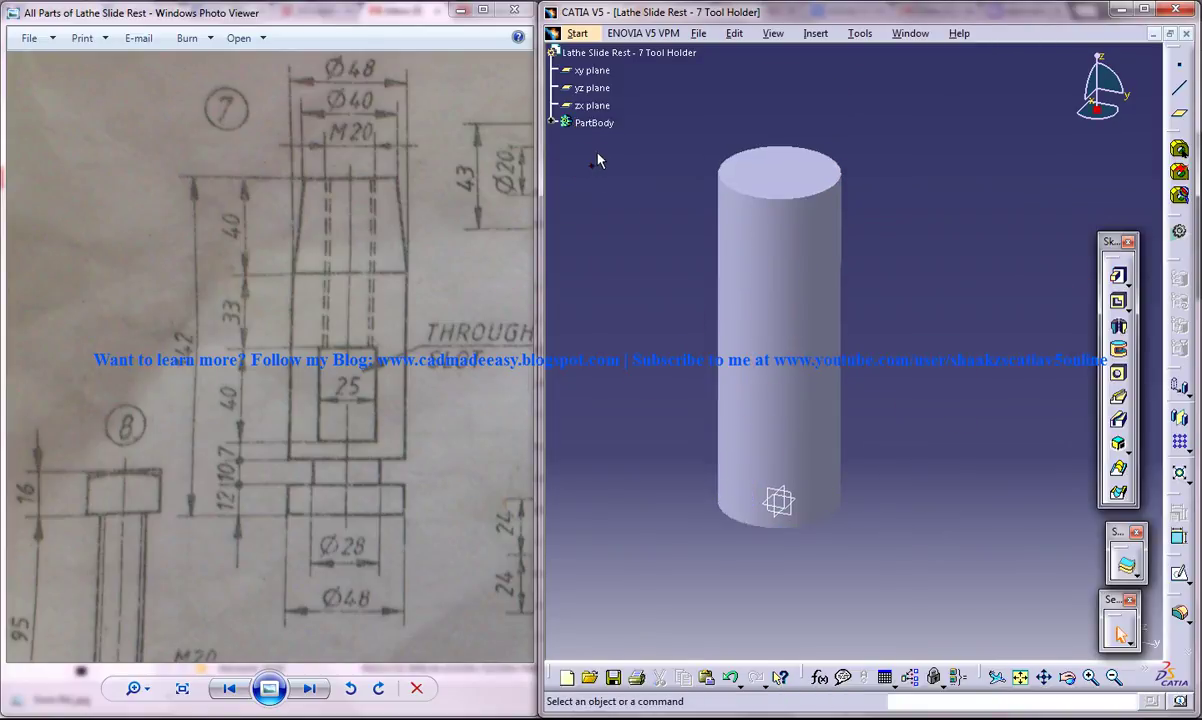
Step: Rename the PartBody feature as Whole Solid
{"action": "right_click", "coordinate": [596, 123]}
{"action": "left_click", "coordinate": [640, 193]}
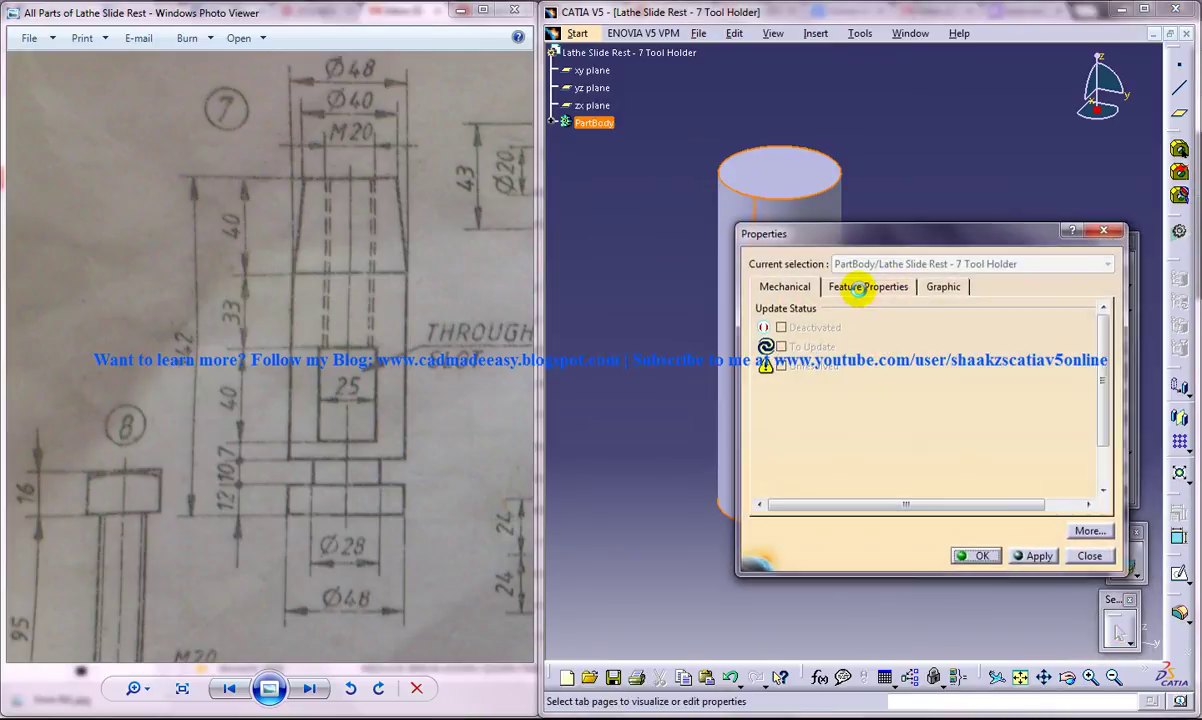
{"action": "left_click", "coordinate": [859, 288]}
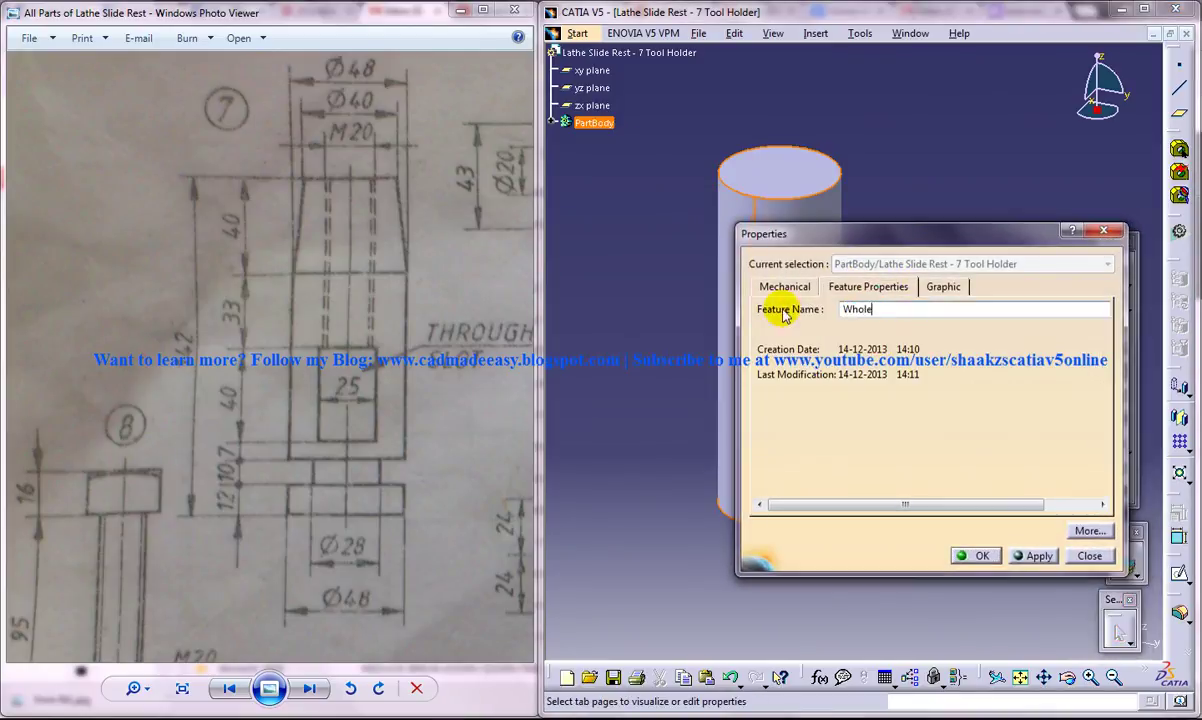
{"action": "key", "text": "Return"}
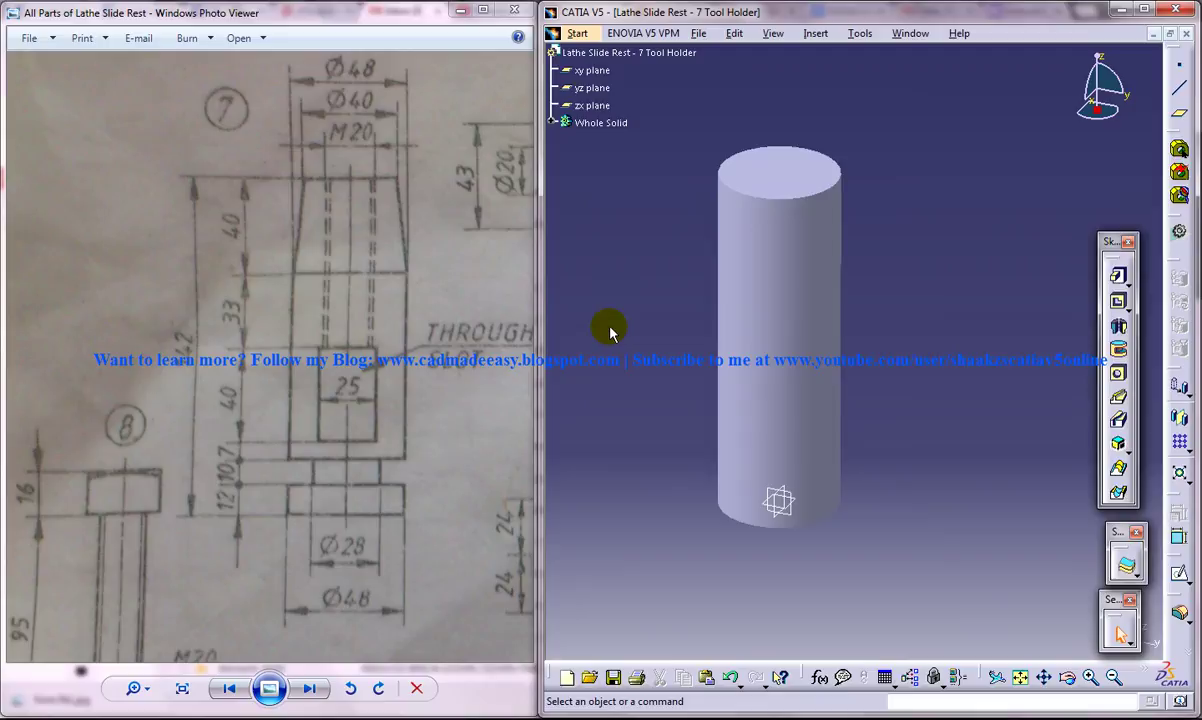
Step: Insert a new body into the part and define it as the in-work object
{"action": "left_click", "coordinate": [815, 33]}
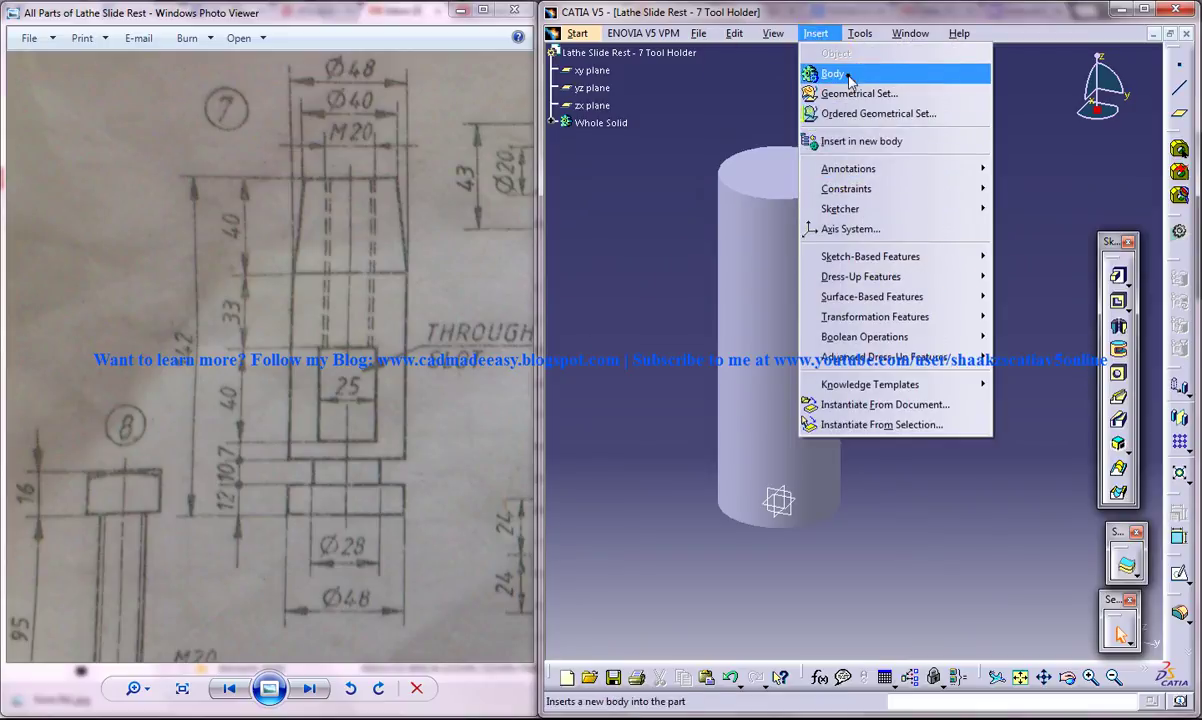
{"action": "left_click", "coordinate": [832, 73]}
{"action": "left_click", "coordinate": [987, 402]}
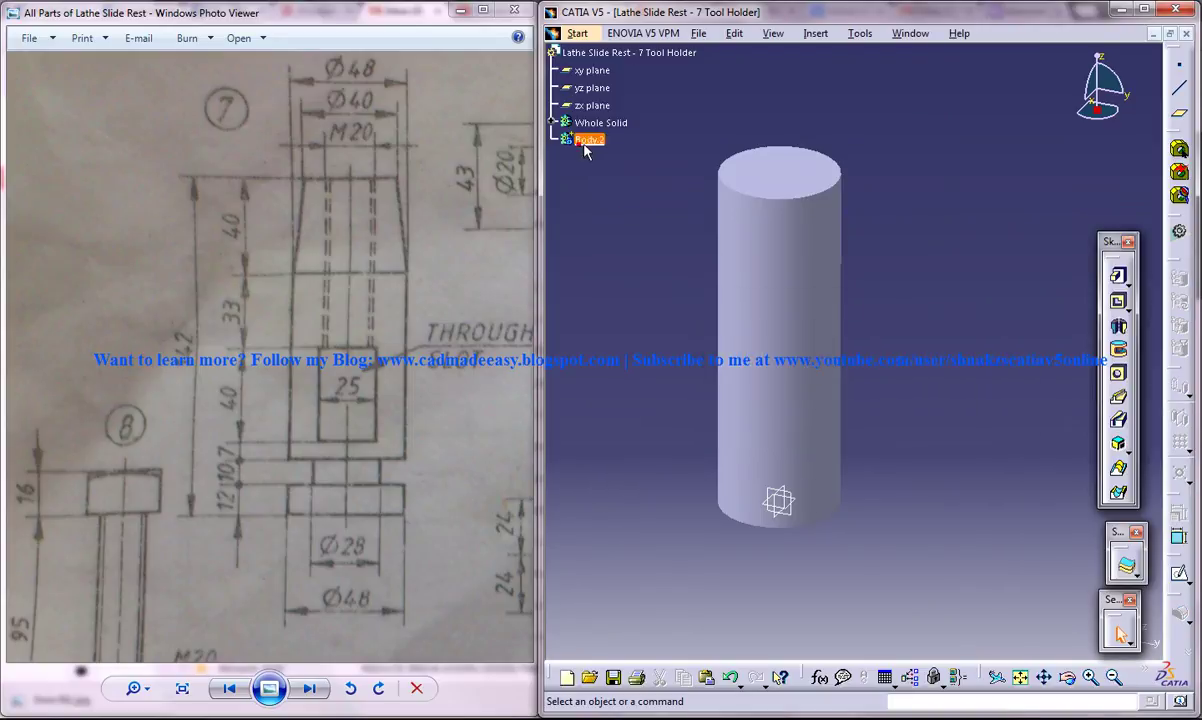
{"action": "right_click", "coordinate": [592, 141]}
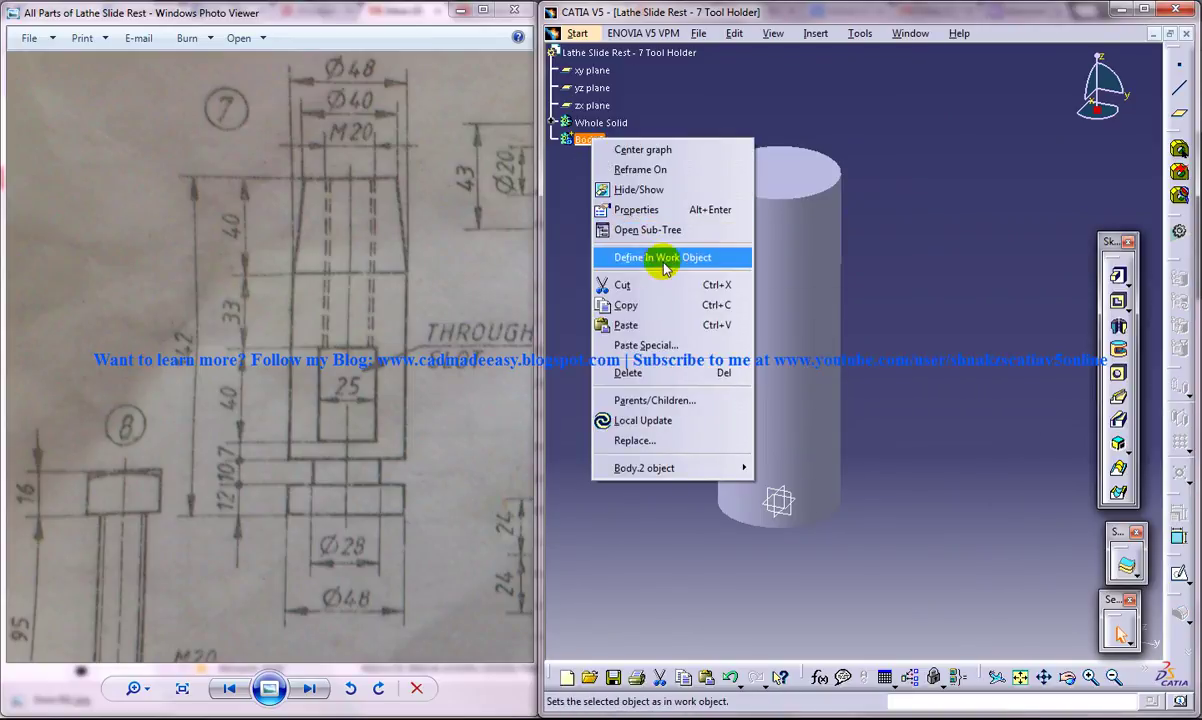
{"action": "left_click", "coordinate": [662, 257]}
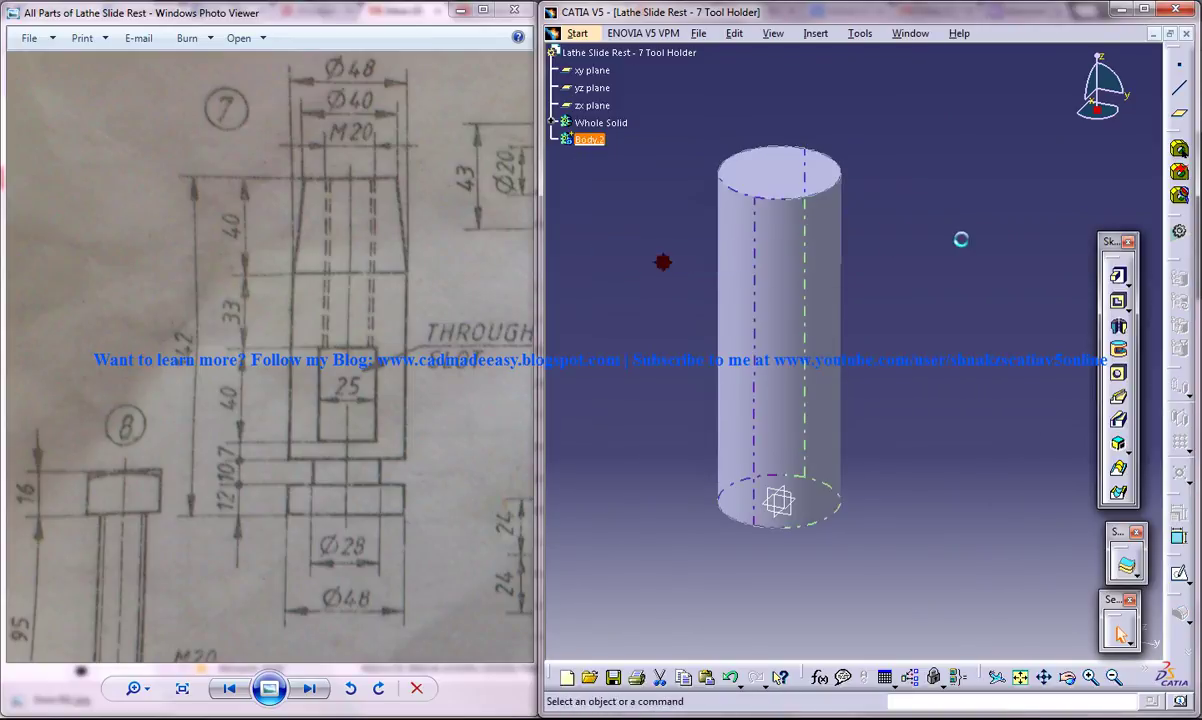
{"action": "left_click", "coordinate": [780, 499]}
{"action": "left_click", "coordinate": [1174, 571]}
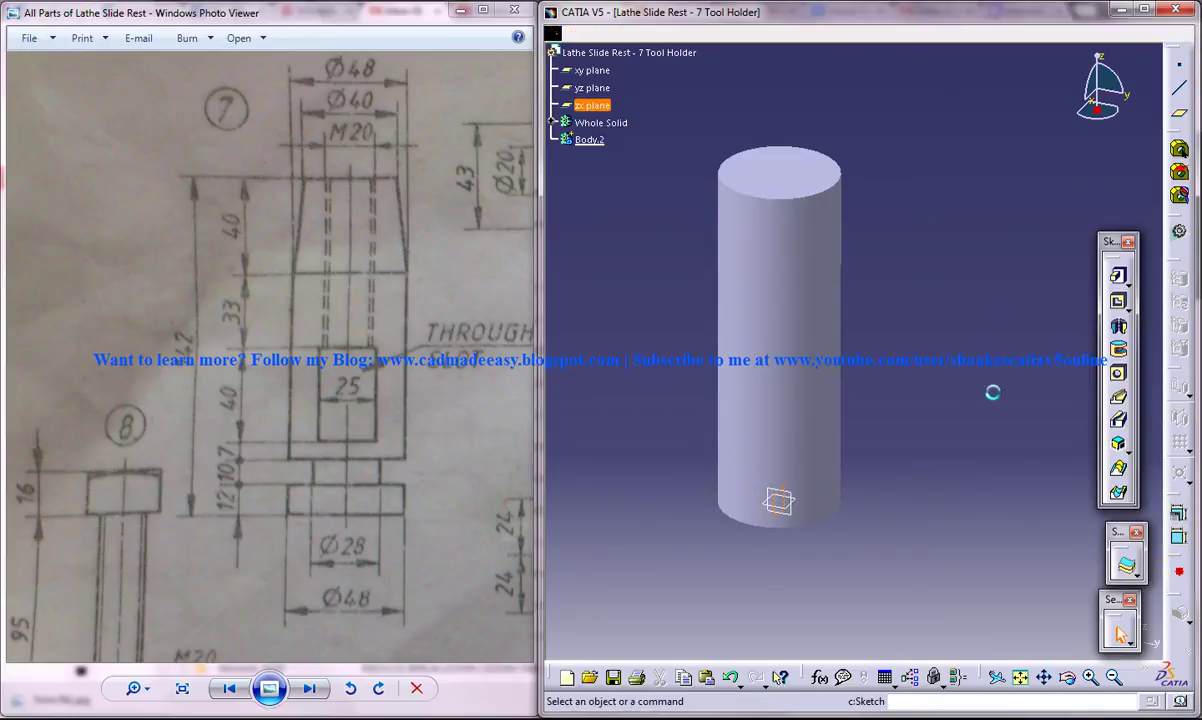
{"action": "middle_click_drag", "start_coordinate": [857, 341], "coordinate": [855, 270]}
{"action": "left_click", "coordinate": [1181, 95]}
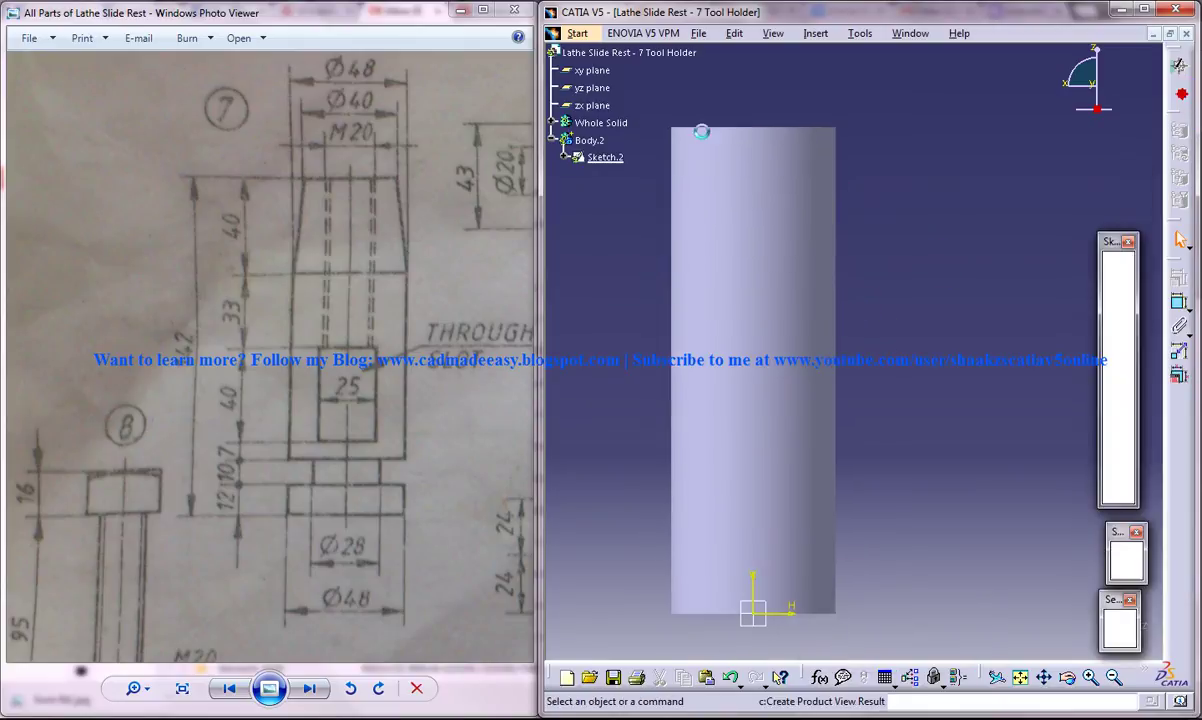
Step: Inspect the circle sketch behind the Whole Solid pad and exit the sketch
{"action": "left_click", "coordinate": [553, 122]}
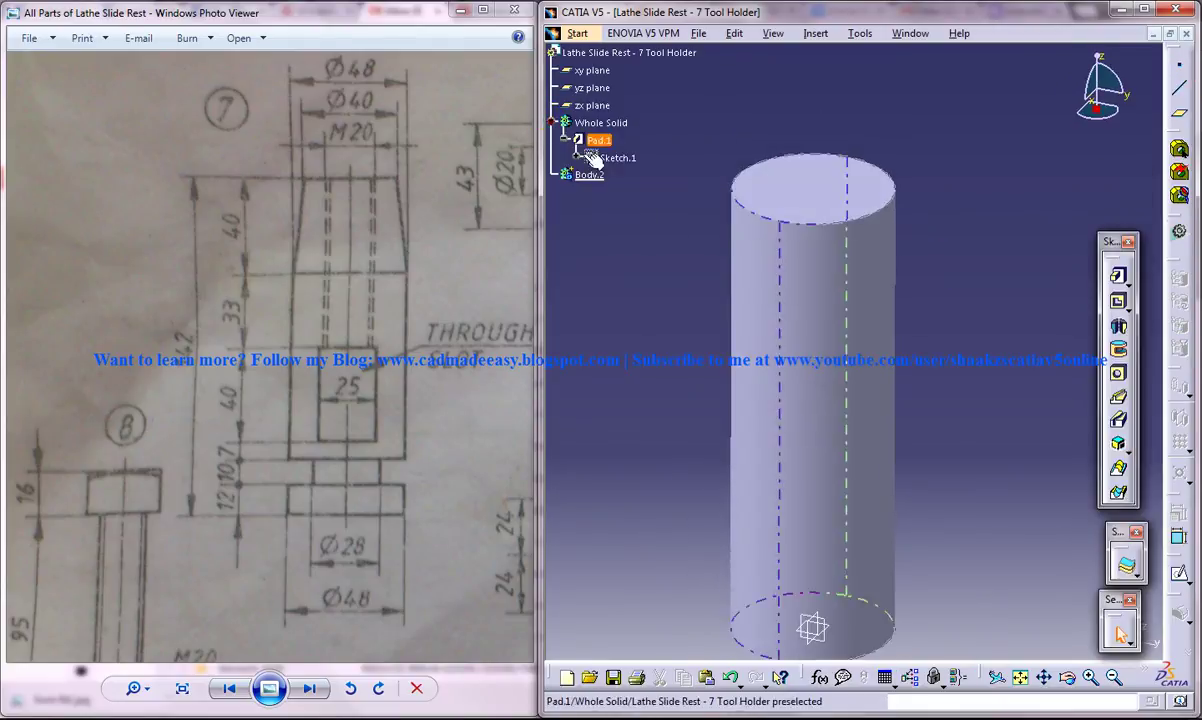
{"action": "left_click", "coordinate": [566, 140]}
{"action": "double_click", "coordinate": [616, 157]}
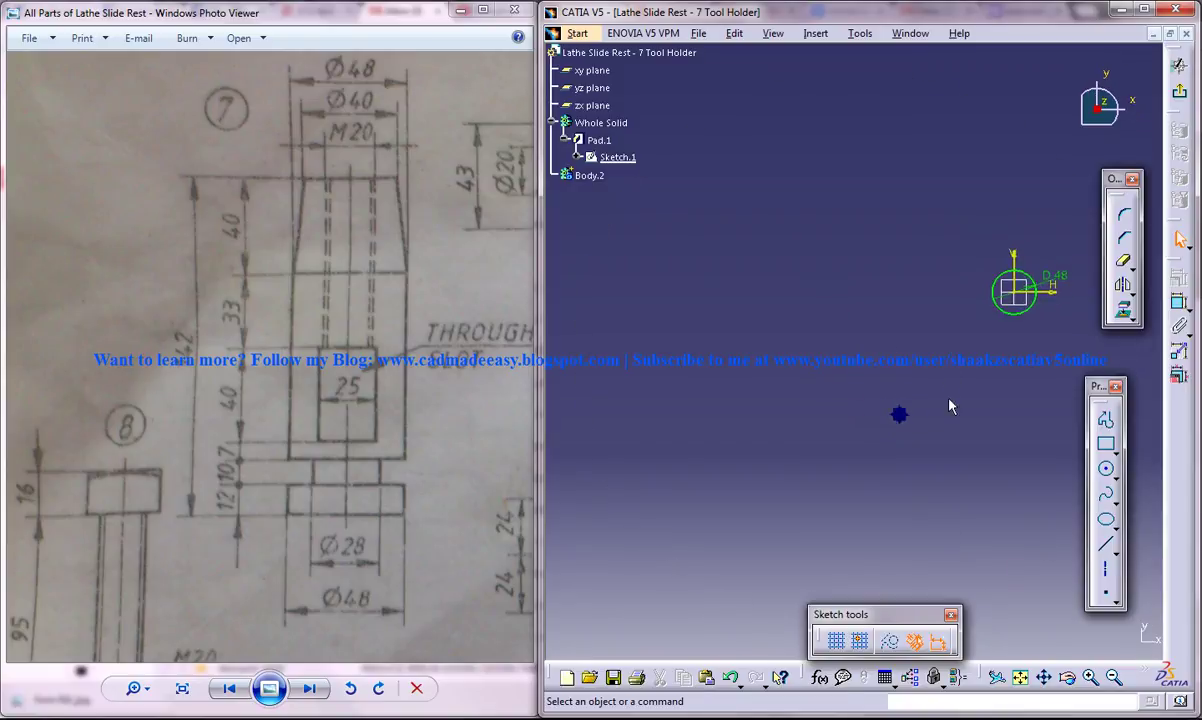
{"action": "left_click", "coordinate": [1178, 100]}
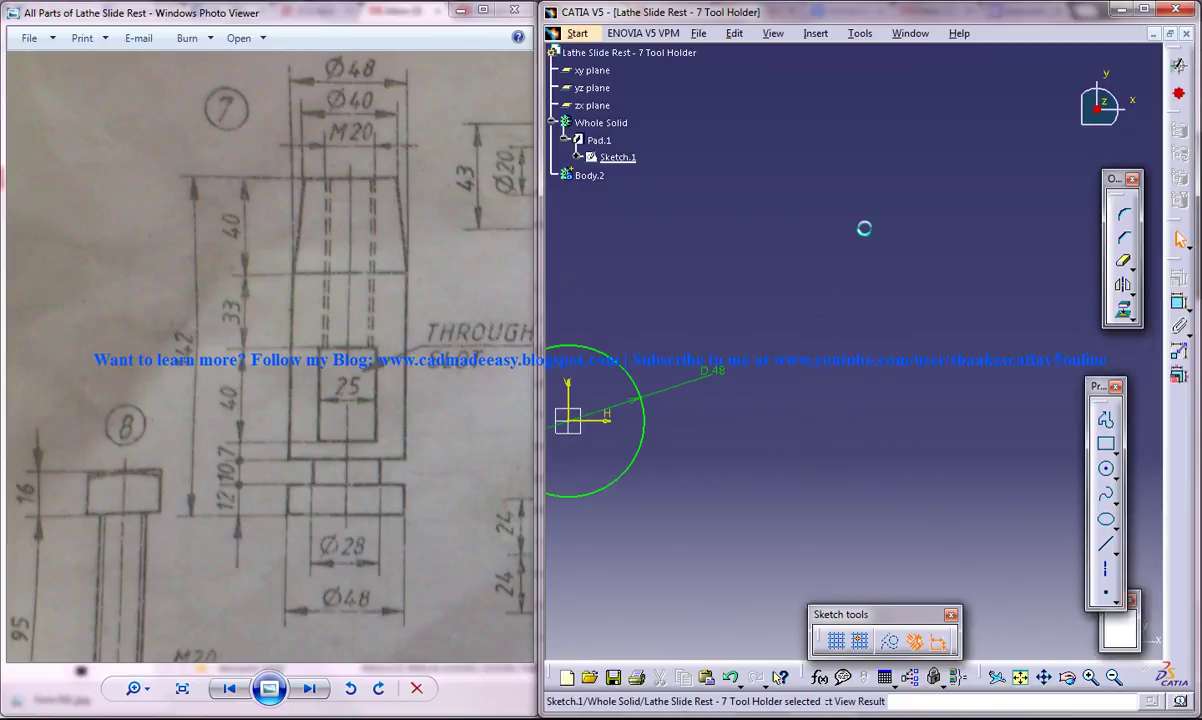
Step: Define the empty Body.2 as the in-work object
{"action": "right_click", "coordinate": [595, 177]}
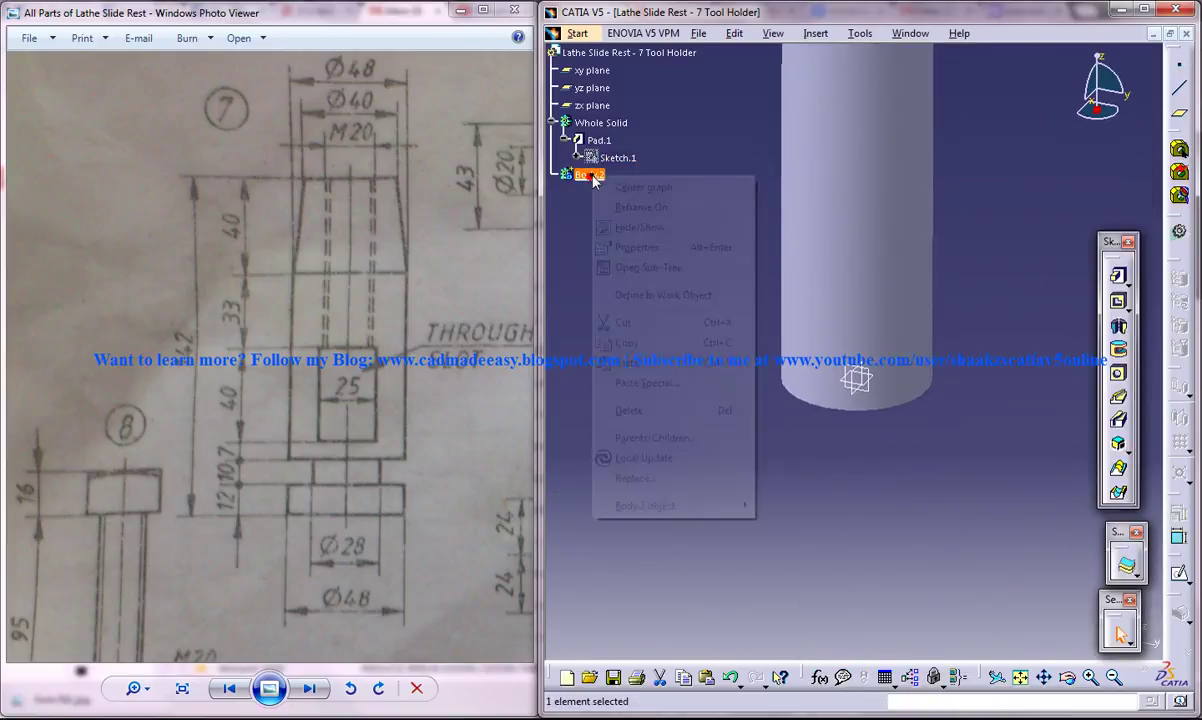
{"action": "left_click", "coordinate": [736, 128]}
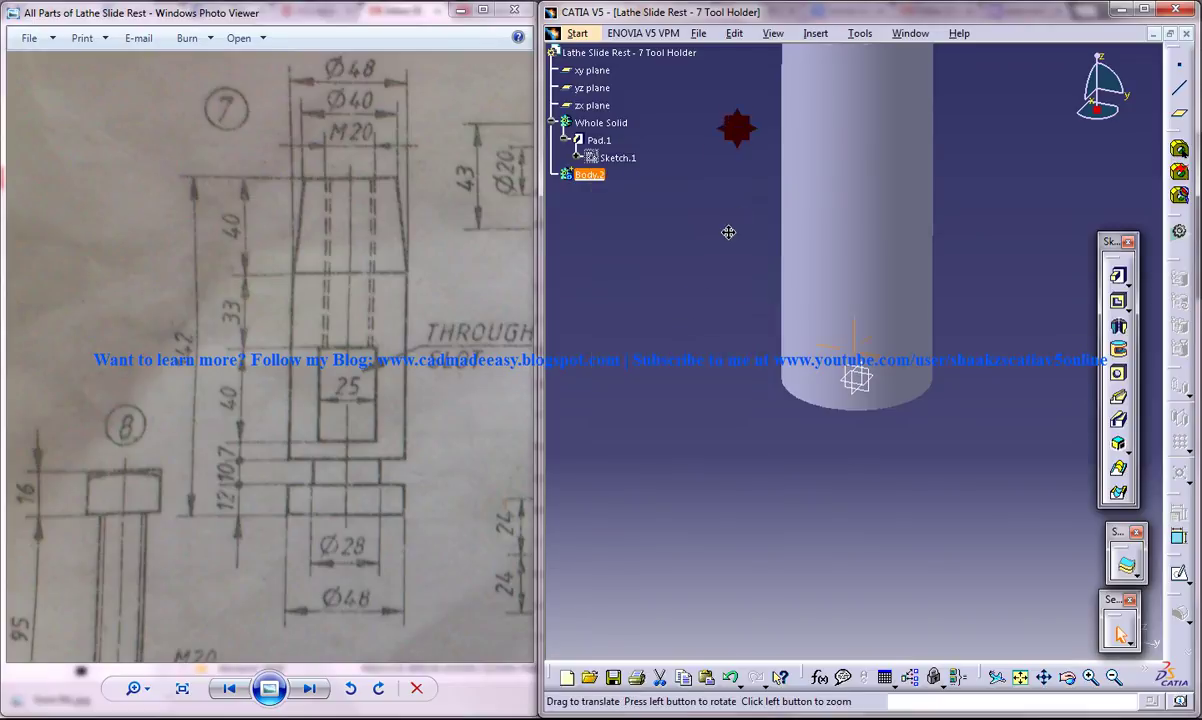
{"action": "middle_click_drag", "start_coordinate": [728, 233], "coordinate": [701, 313]}
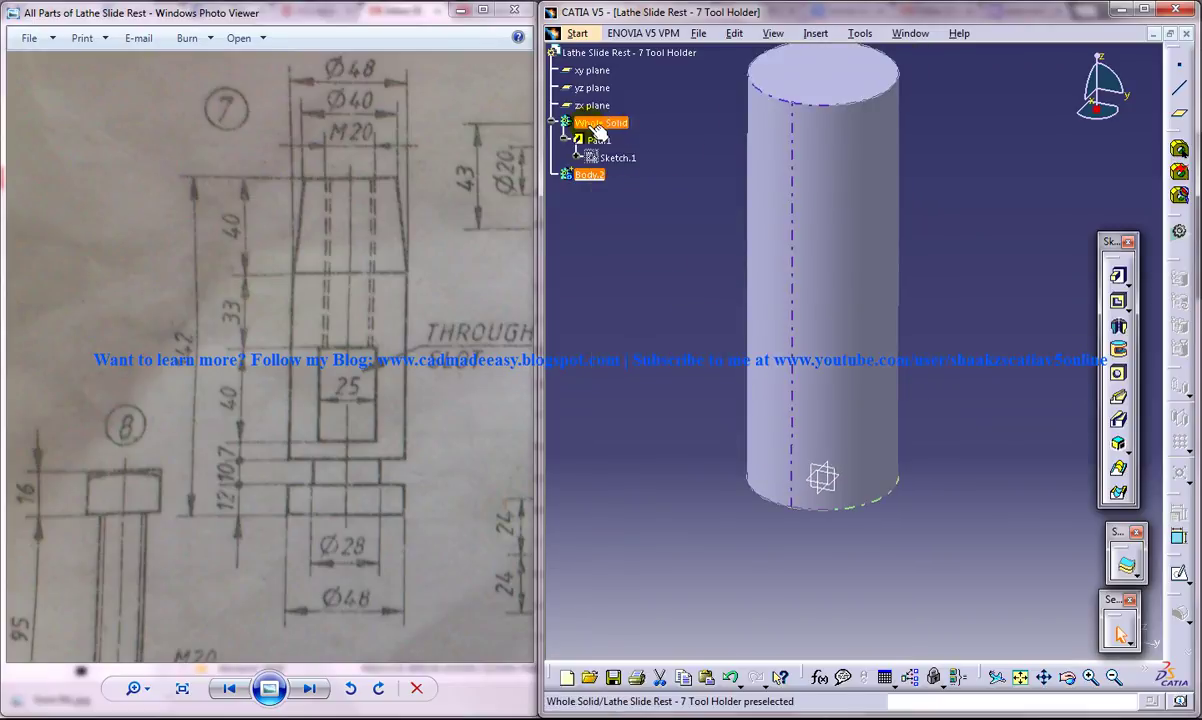
{"action": "right_click", "coordinate": [595, 177]}
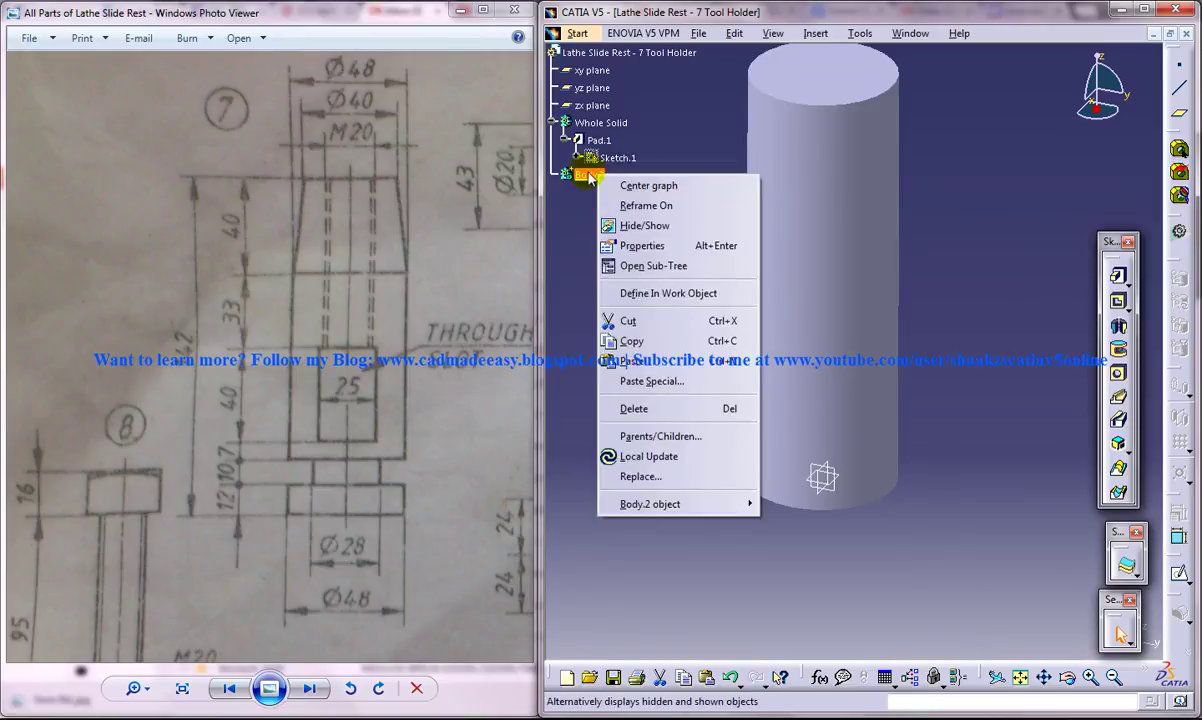
{"action": "left_click", "coordinate": [657, 294]}
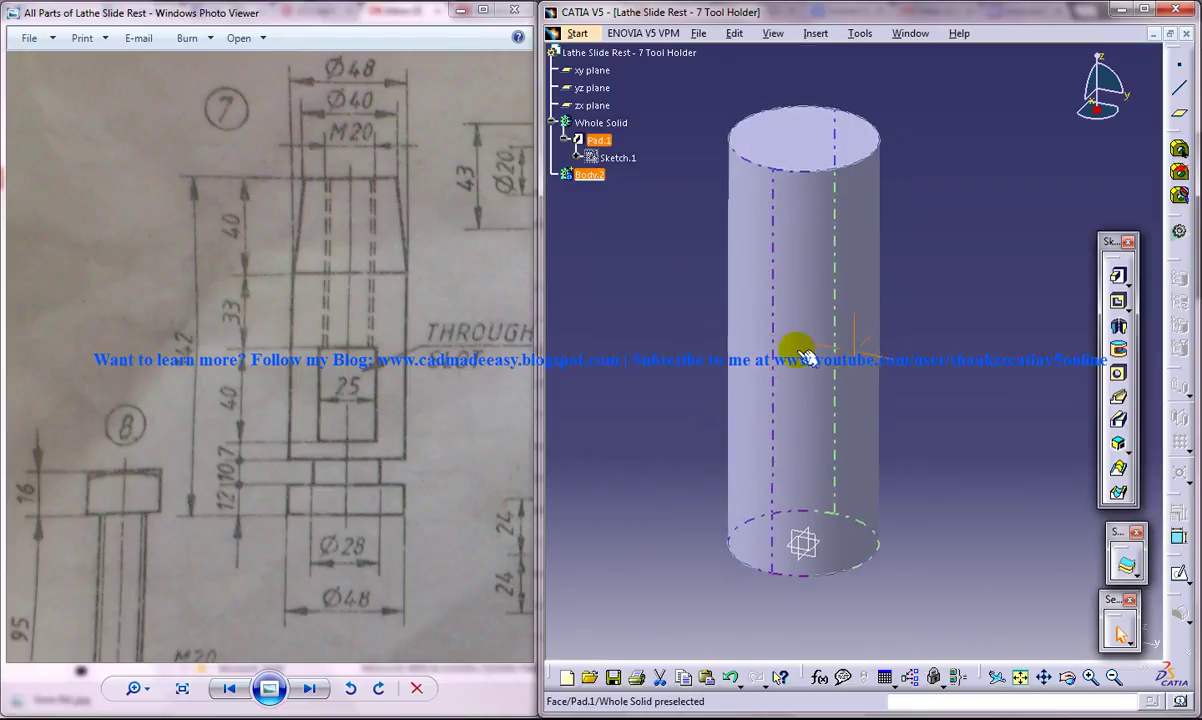
Step: Sketch a rectangle about 9 mm high on the yz plane, crossing the cylinder's outer edge near its base
{"action": "left_click", "coordinate": [806, 542]}
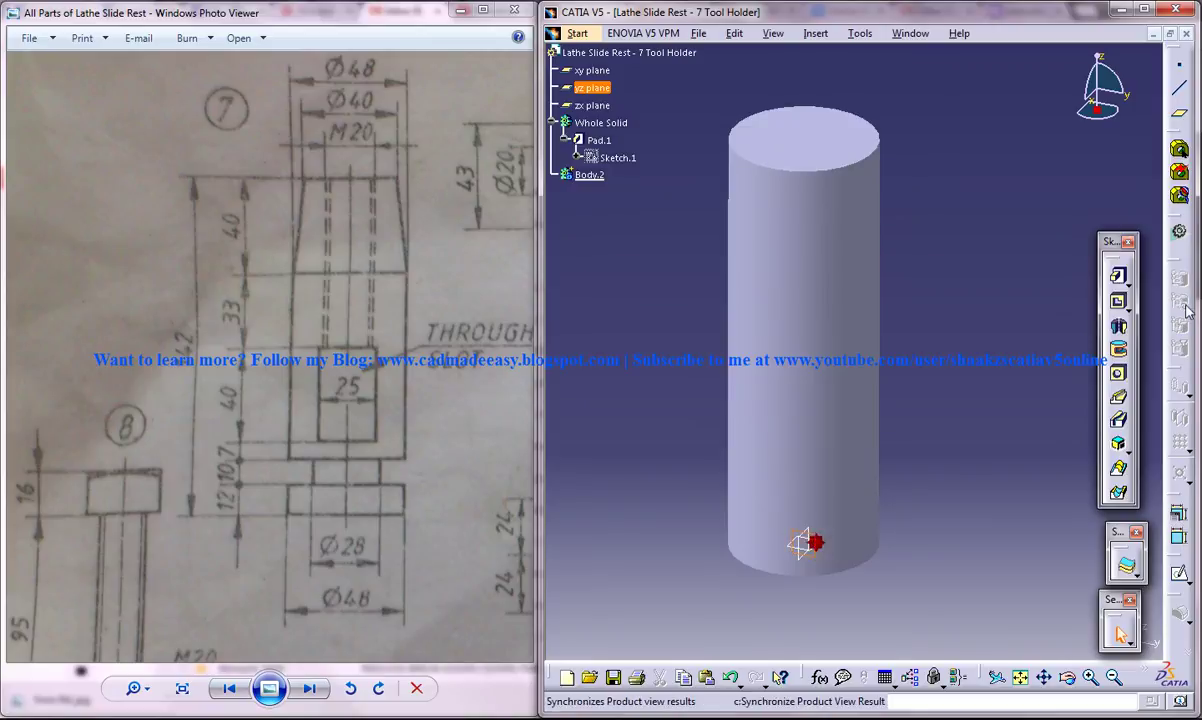
{"action": "left_click", "coordinate": [1118, 275]}
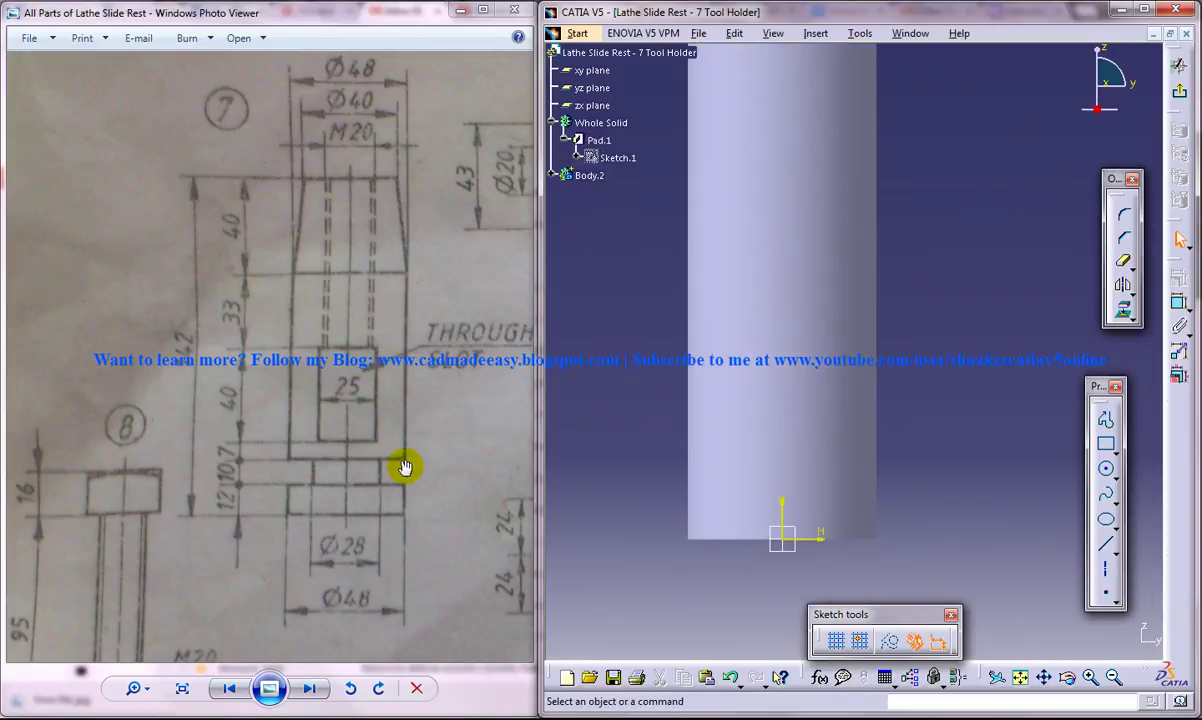
{"action": "left_click", "coordinate": [860, 452]}
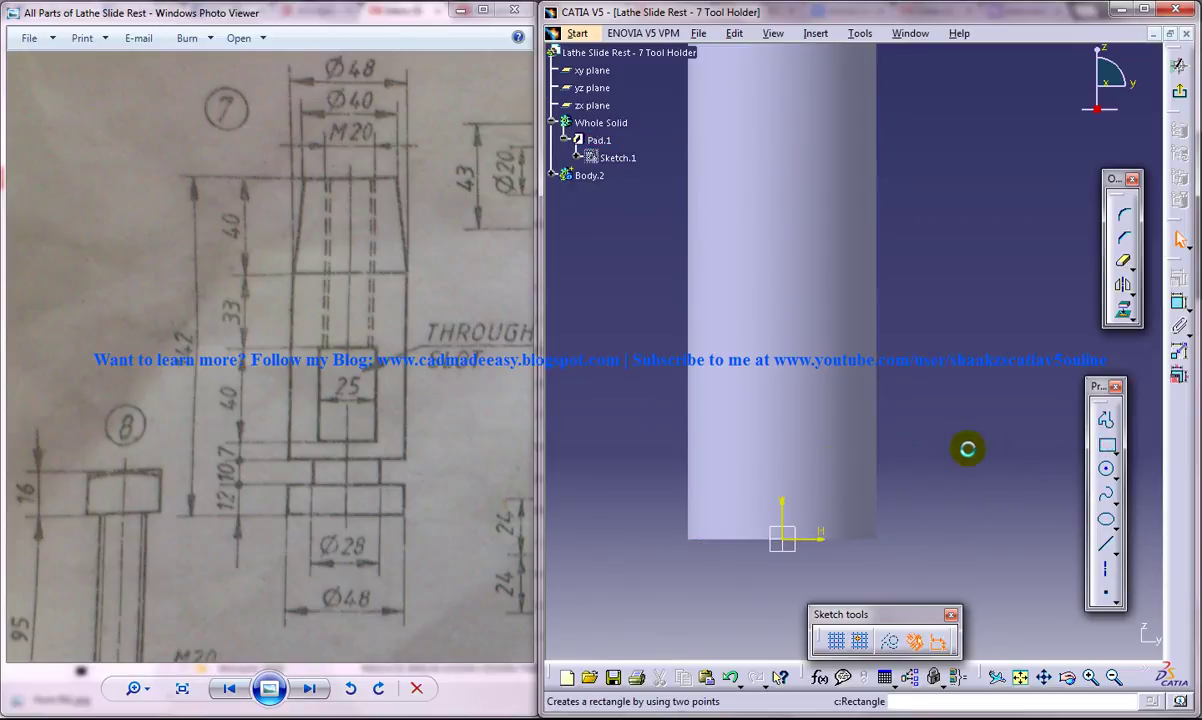
{"action": "left_click", "coordinate": [1088, 447]}
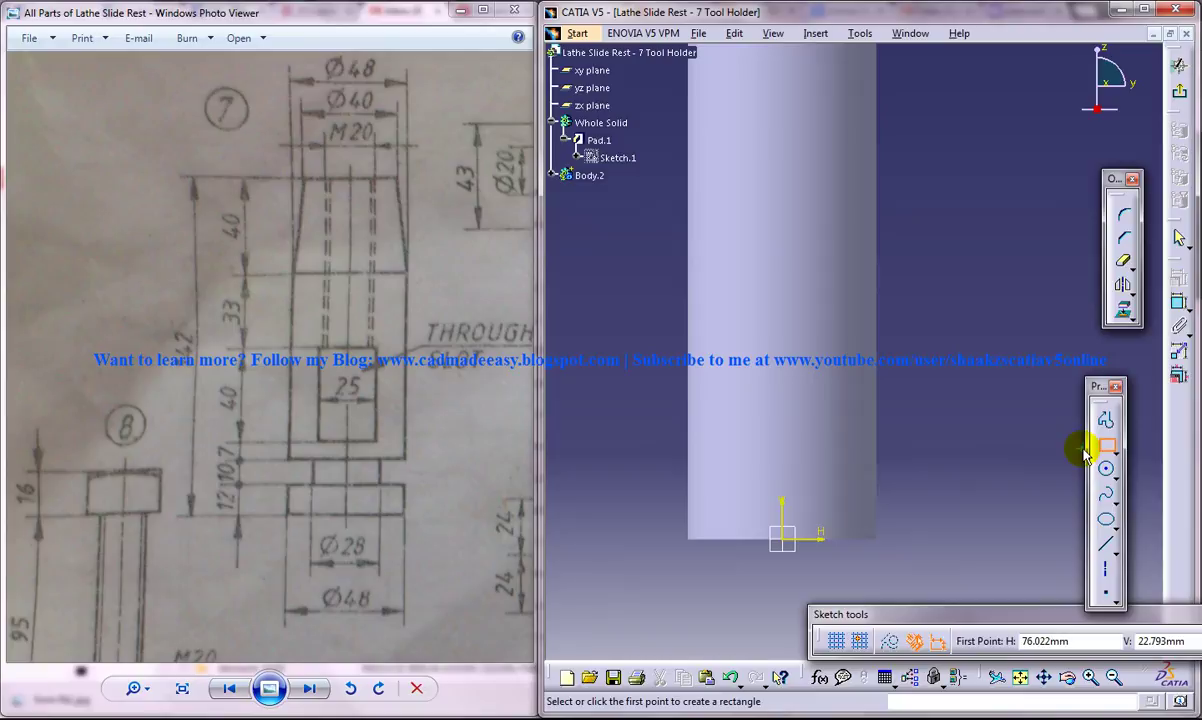
{"action": "left_click", "coordinate": [827, 458]}
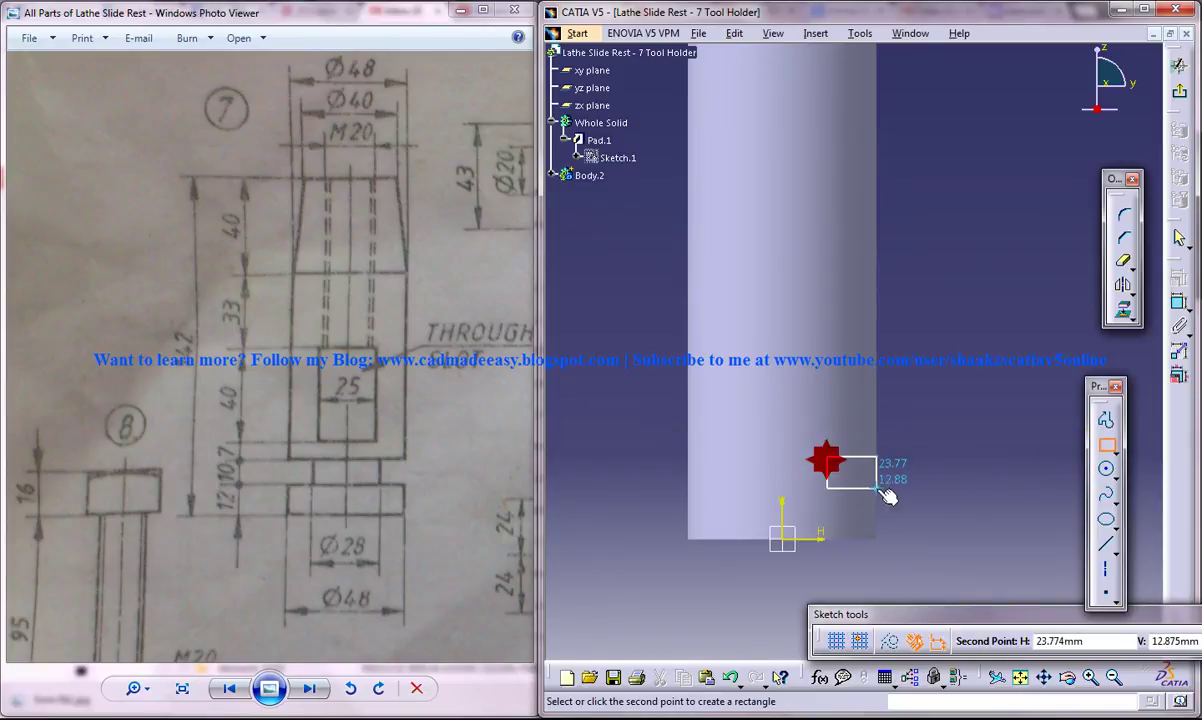
{"action": "left_click", "coordinate": [888, 495]}
{"action": "middle_click_drag", "start_coordinate": [943, 476], "coordinate": [939, 409]}
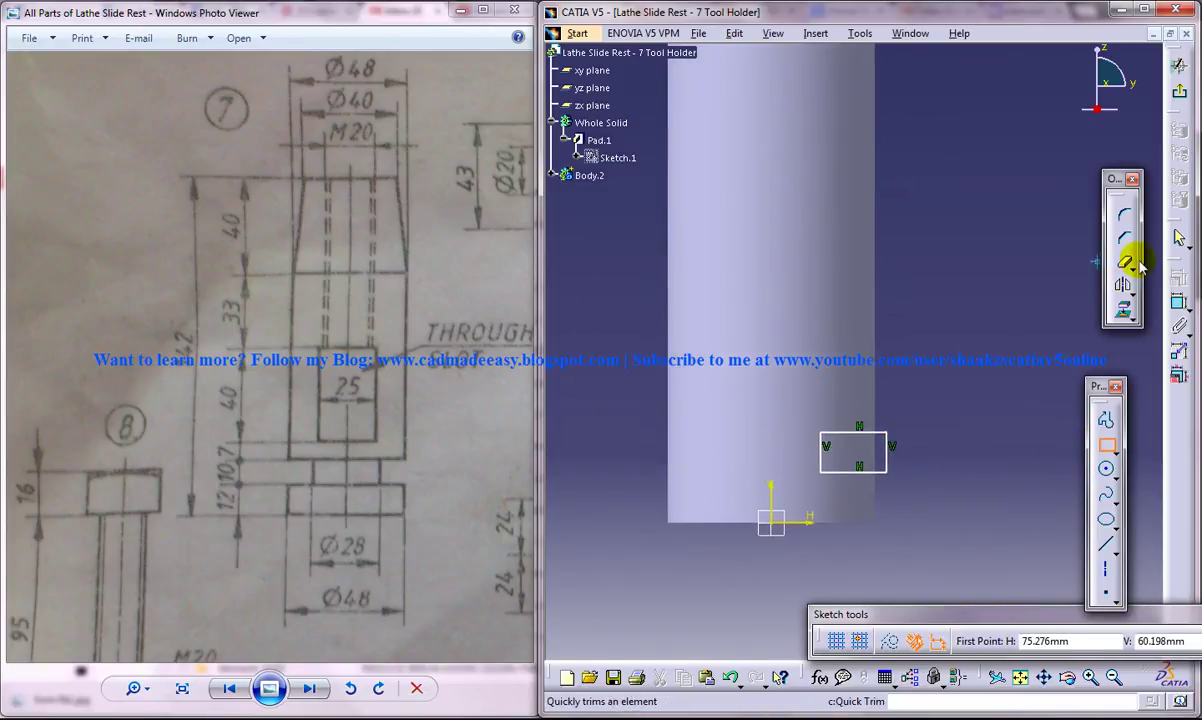
Step: Dimension the rectangle's outer vertical side from the vertical axis and set the distance to 48/2 (24 mm)
{"action": "left_click", "coordinate": [1179, 303]}
{"action": "left_click", "coordinate": [887, 456]}
{"action": "left_click", "coordinate": [770, 497]}
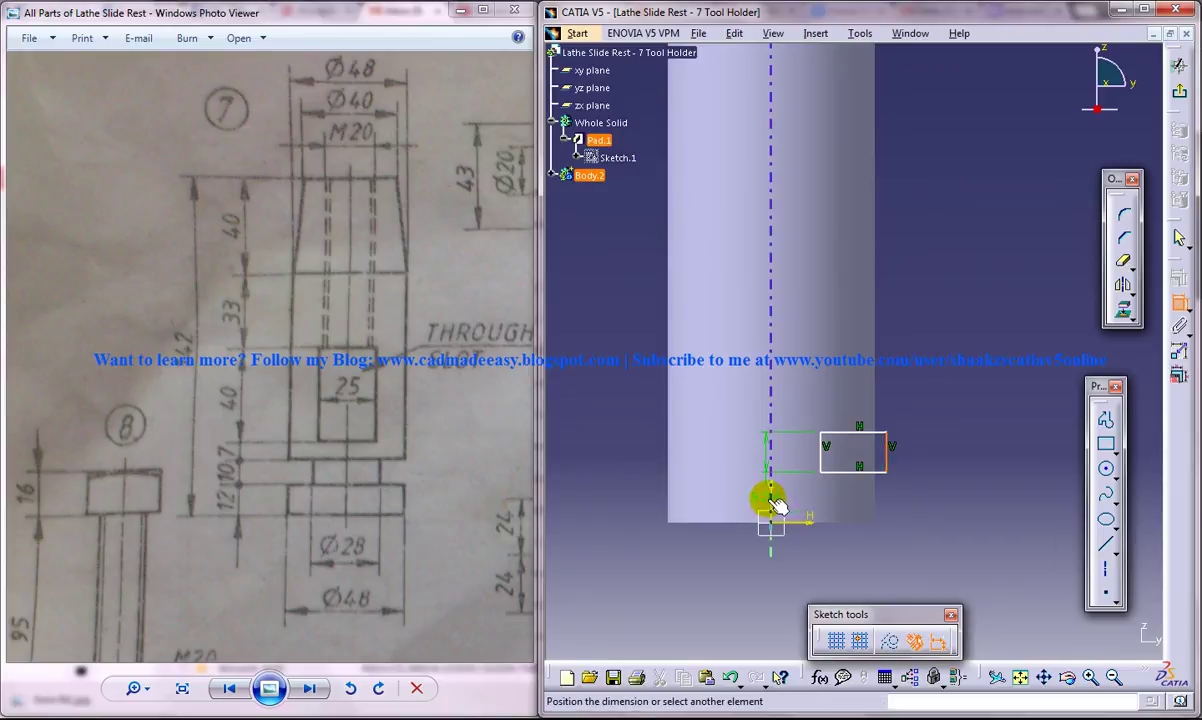
{"action": "left_click", "coordinate": [845, 567]}
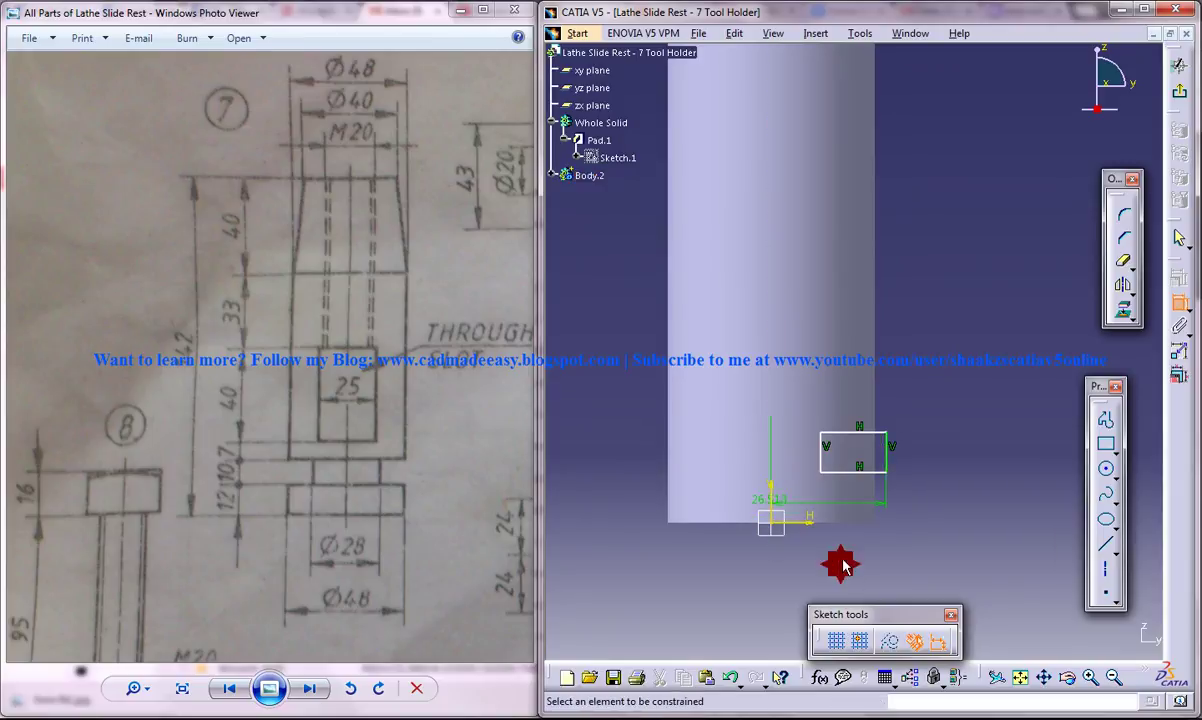
{"action": "double_click", "coordinate": [778, 501]}
{"action": "type", "text": "48/"}
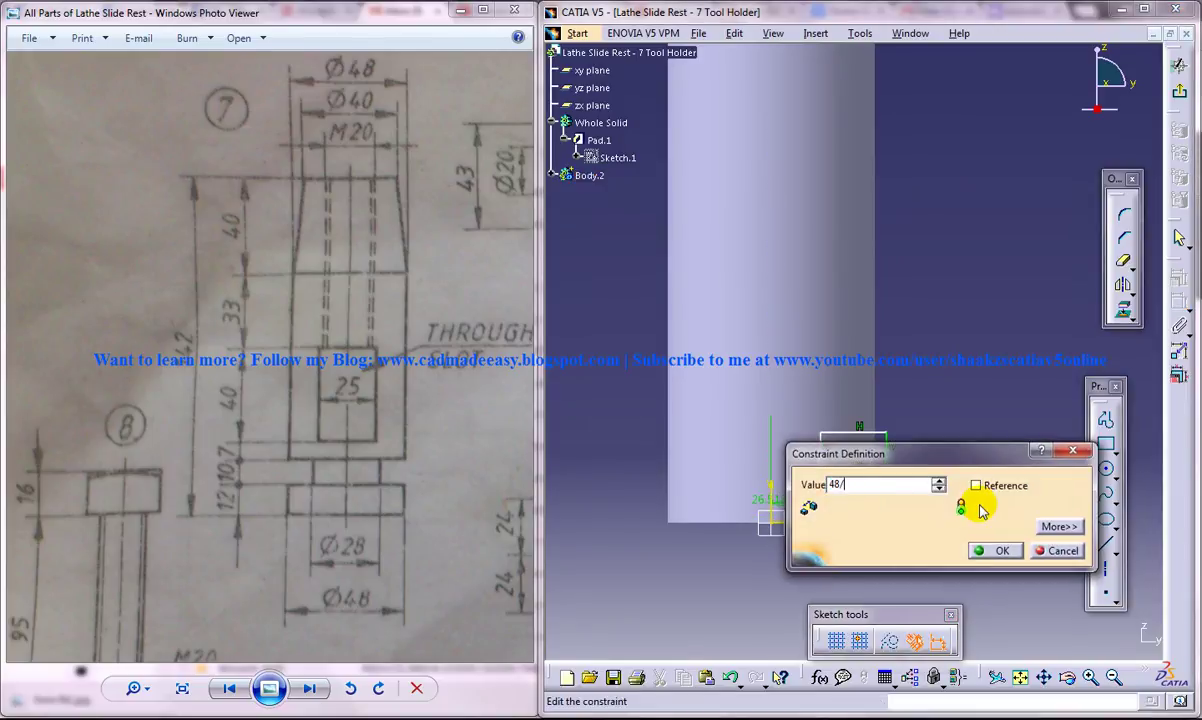
{"action": "type", "text": "2"}
{"action": "key", "text": "Return"}
{"action": "middle_click_drag", "start_coordinate": [988, 428], "coordinate": [880, 398]}
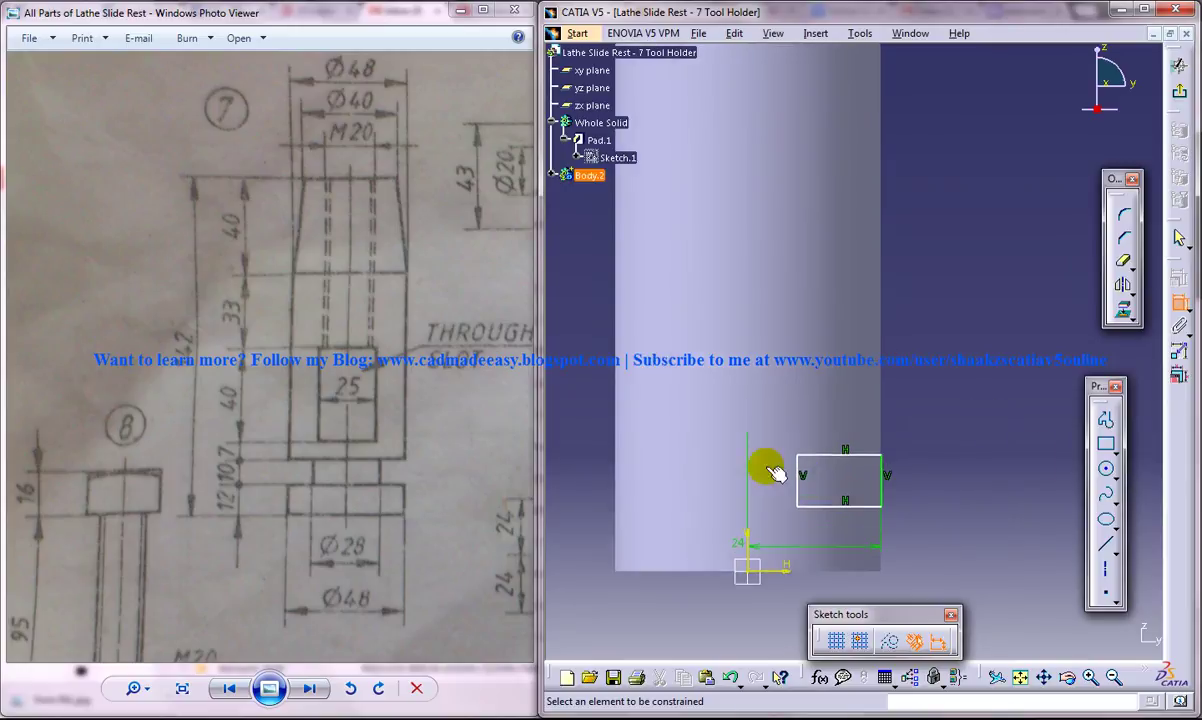
Step: Dimension the rectangle's inner vertical side from the vertical axis and set the distance to 14 mm
{"action": "middle_click_drag", "start_coordinate": [902, 451], "coordinate": [896, 415]}
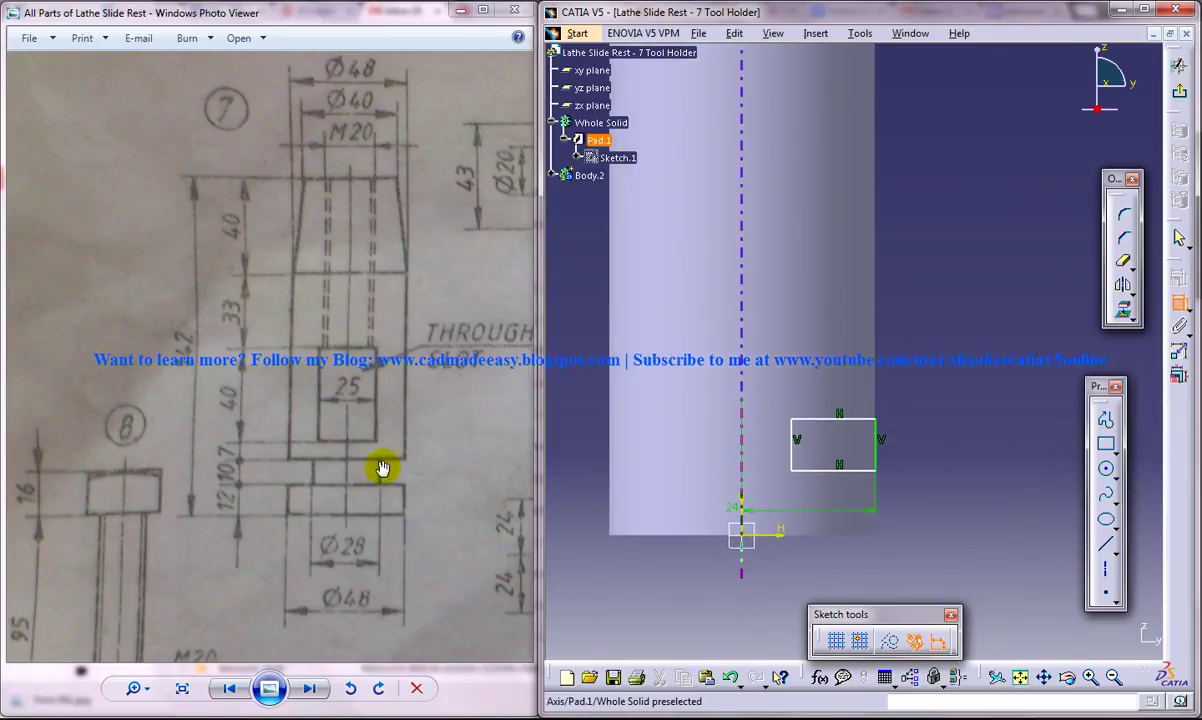
{"action": "left_click", "coordinate": [791, 445]}
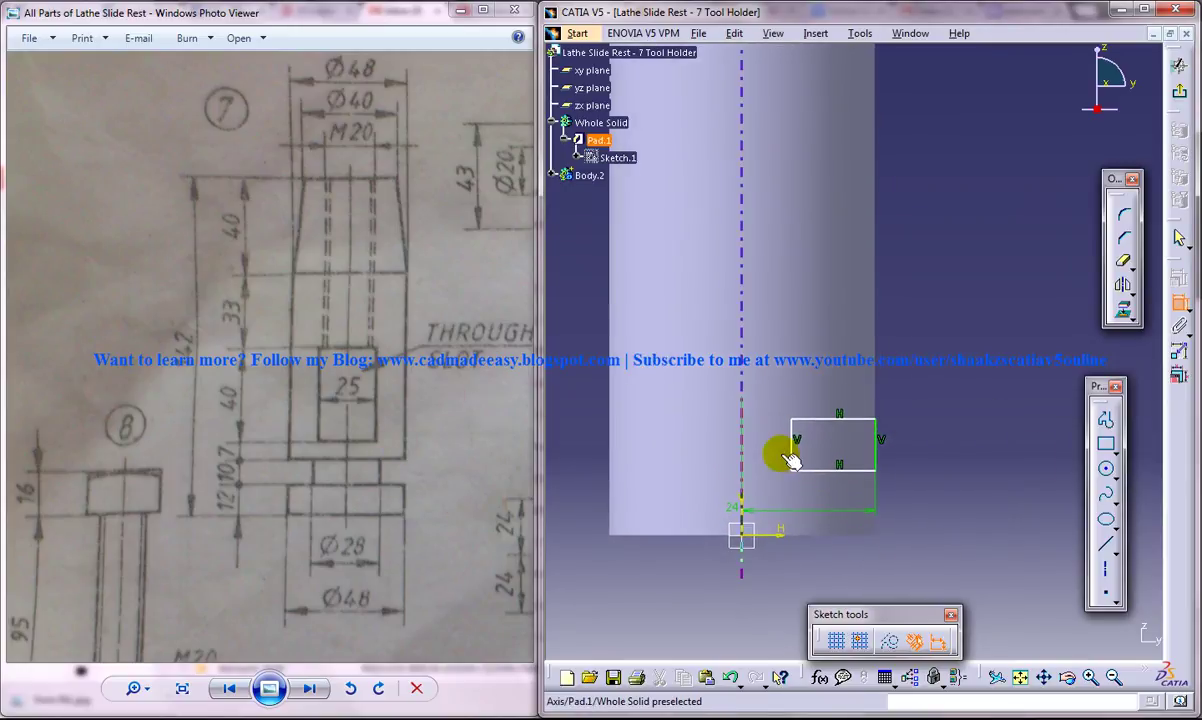
{"action": "left_click", "coordinate": [744, 511]}
{"action": "double_click", "coordinate": [971, 513]}
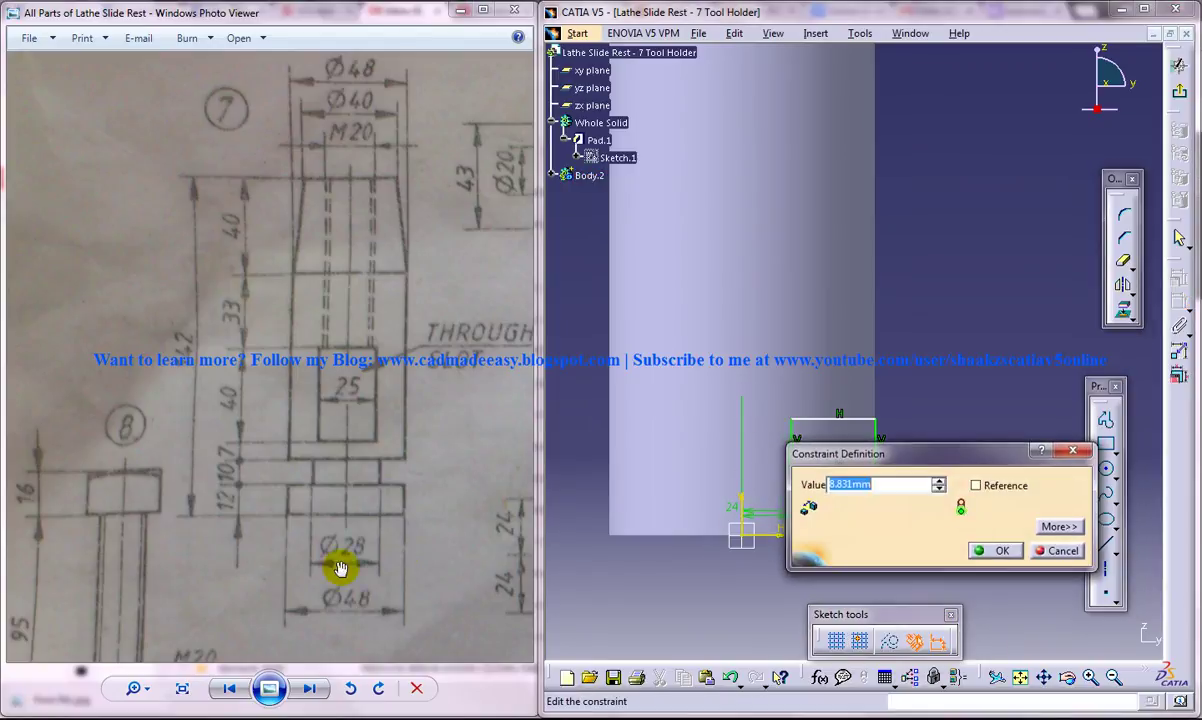
{"action": "type", "text": "28"}
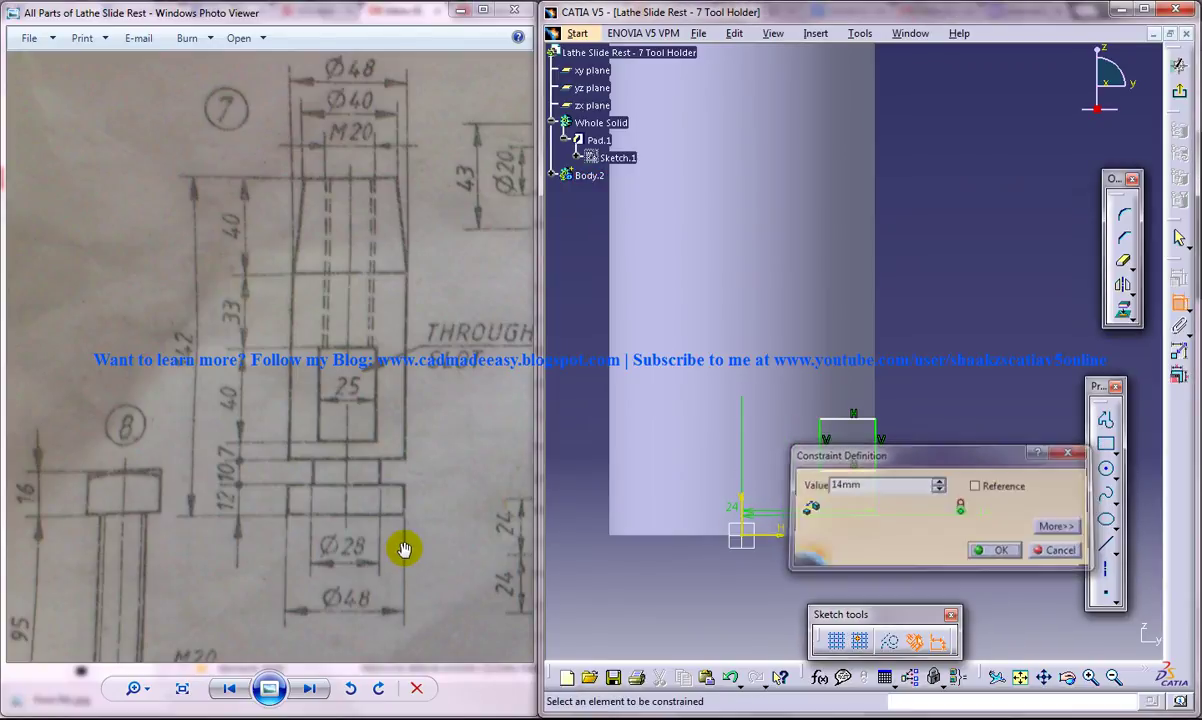
{"action": "key", "text": "Return"}
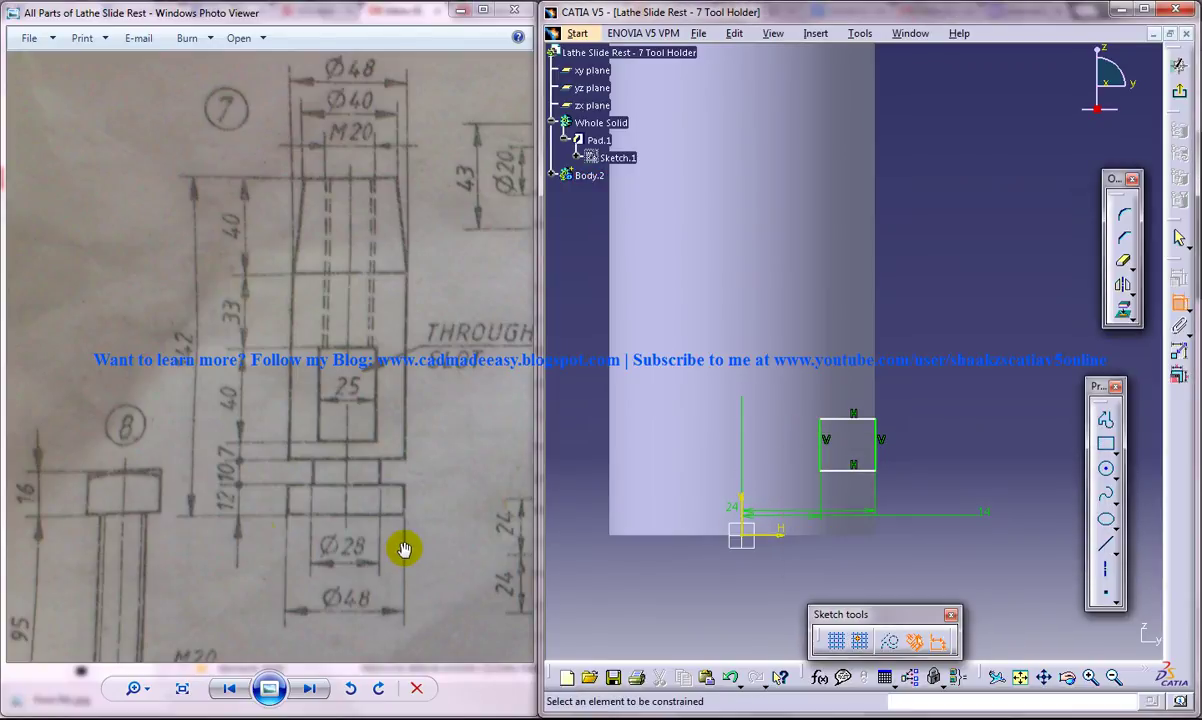
Step: Dimension the rectangle's outer vertical side and set its length to 10 mm
{"action": "left_click", "coordinate": [880, 446]}
{"action": "left_click", "coordinate": [939, 443]}
{"action": "double_click", "coordinate": [940, 449]}
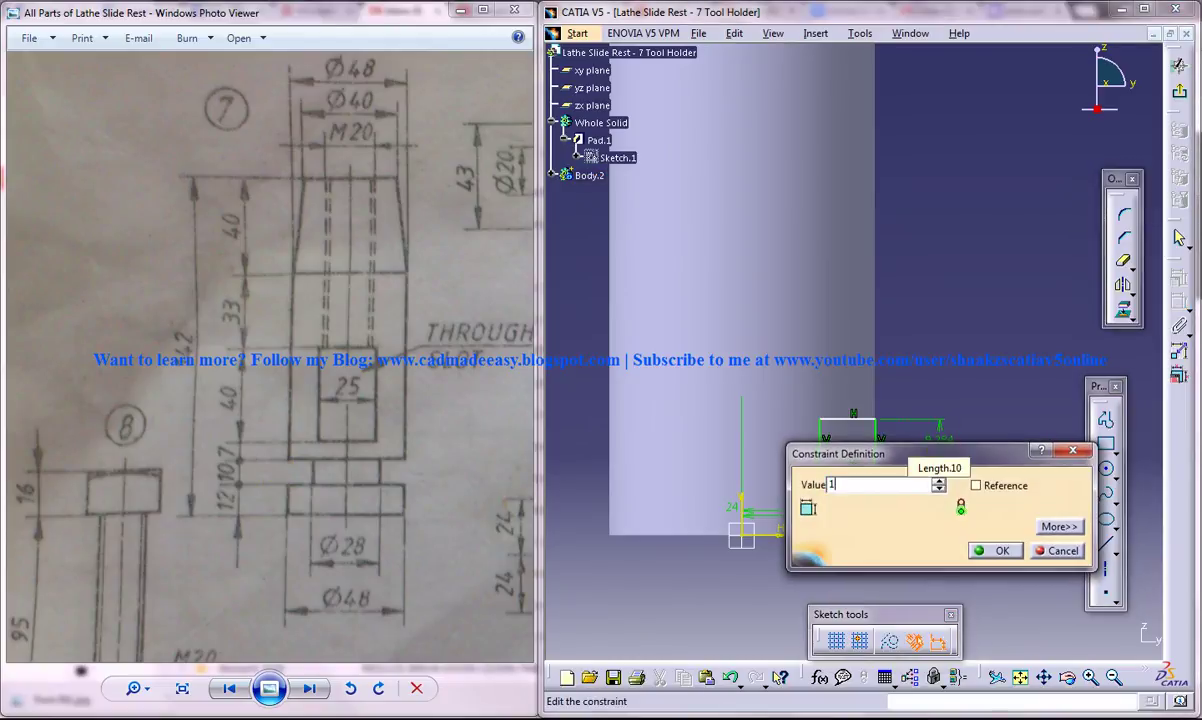
{"action": "type", "text": "0"}
{"action": "key", "text": "Return"}
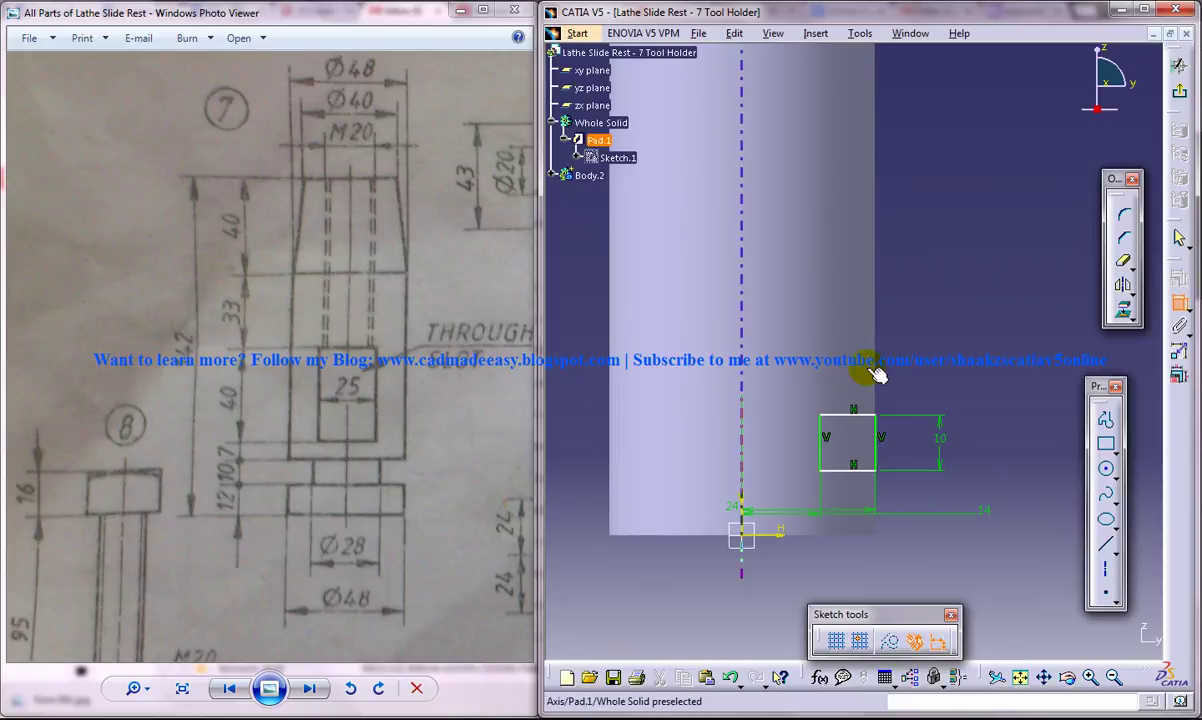
Step: Constrain the rectangle's lower edge 12 mm above the horizontal axis and exit the sketch
{"action": "left_click", "coordinate": [850, 469]}
{"action": "left_click", "coordinate": [1044, 500]}
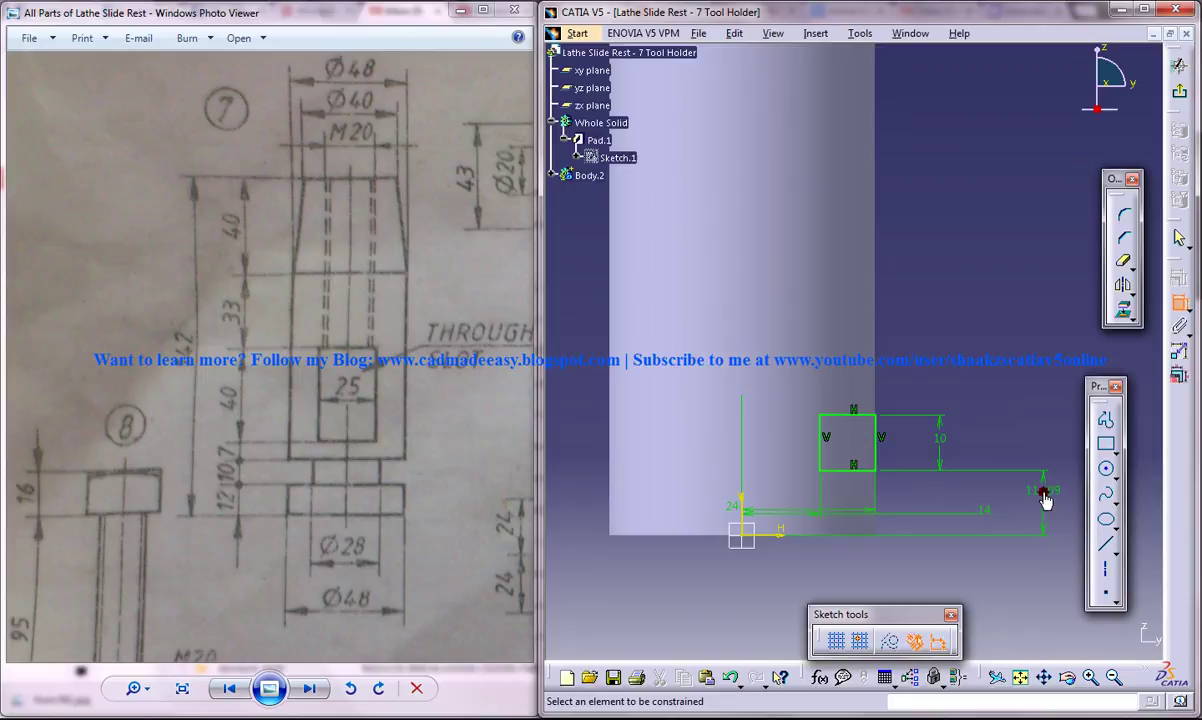
{"action": "double_click", "coordinate": [1044, 500]}
{"action": "type", "text": "14"}
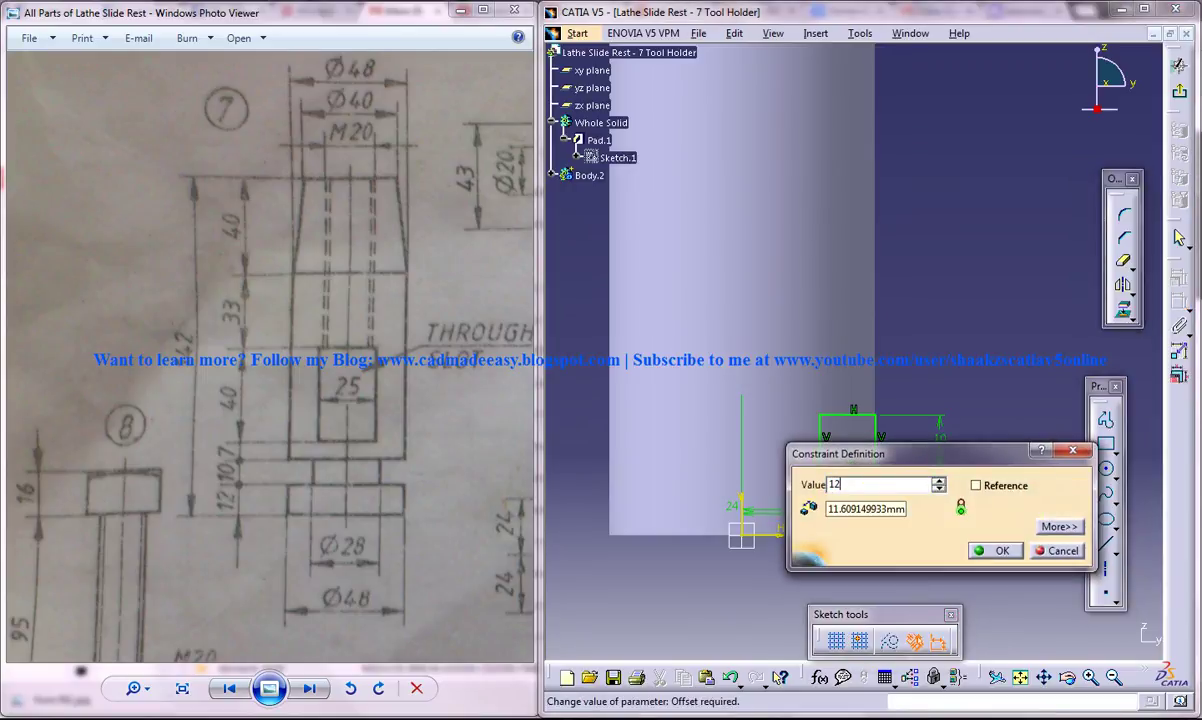
{"action": "key", "text": "Return"}
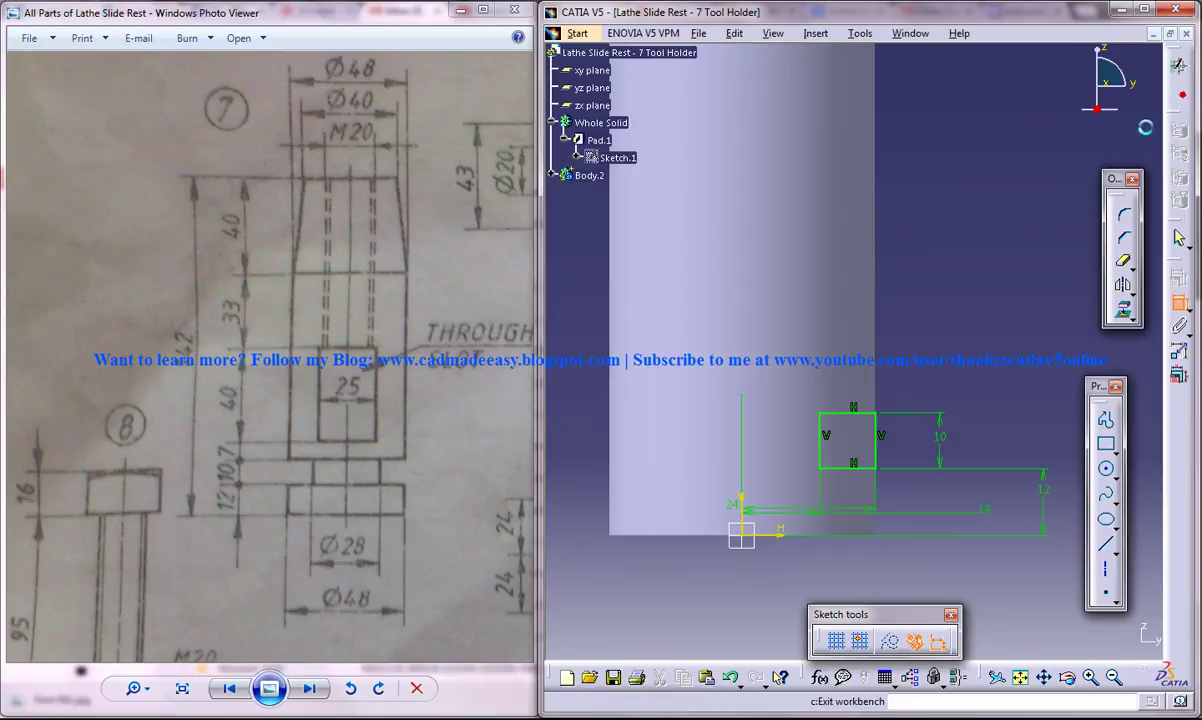
{"action": "left_click", "coordinate": [1179, 91]}
Step: Create a 360-degree groove in Body.2 by revolving the rectangle sketch about the Z axis
{"action": "middle_click_drag", "start_coordinate": [887, 335], "coordinate": [907, 387]}
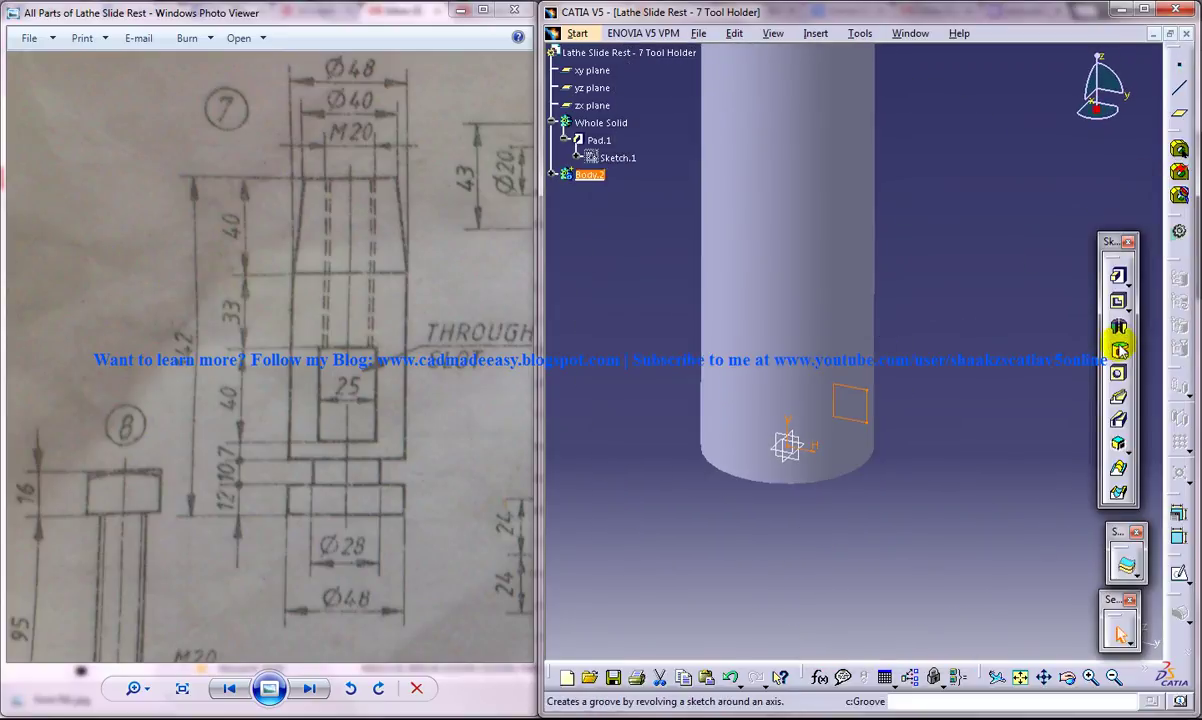
{"action": "left_click", "coordinate": [1118, 349]}
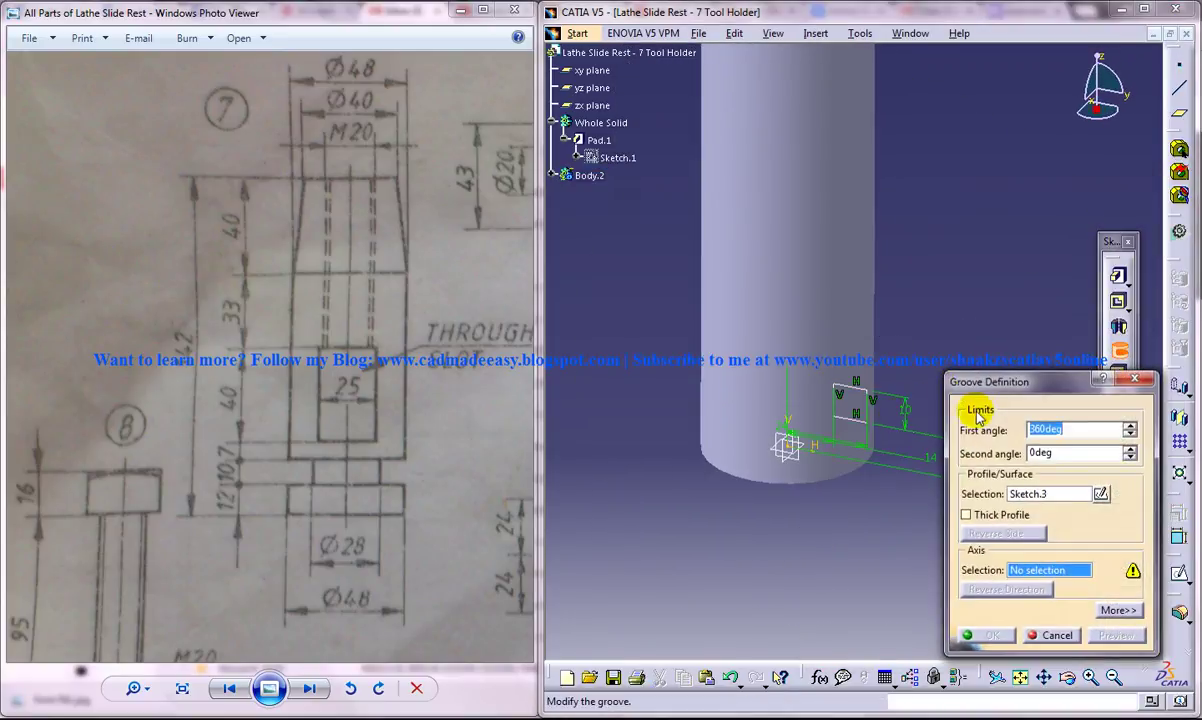
{"action": "right_click", "coordinate": [1047, 577]}
{"action": "key", "text": "Escape"}
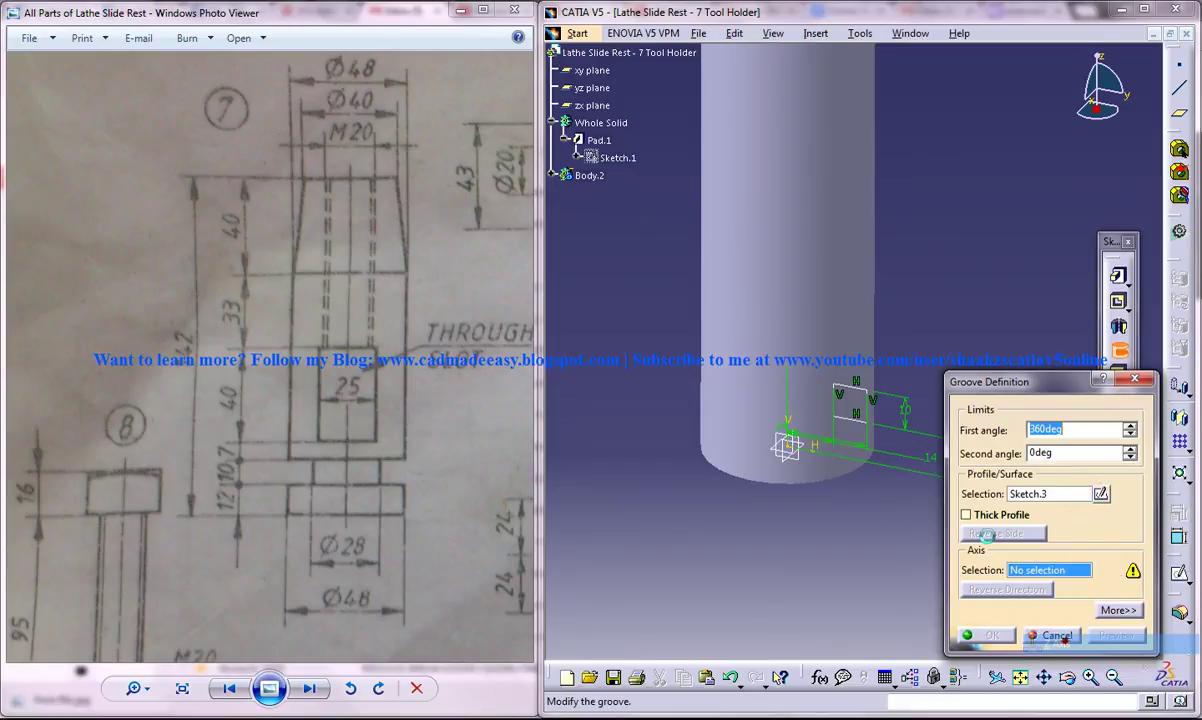
{"action": "right_click", "coordinate": [1047, 569]}
{"action": "left_click", "coordinate": [1080, 650]}
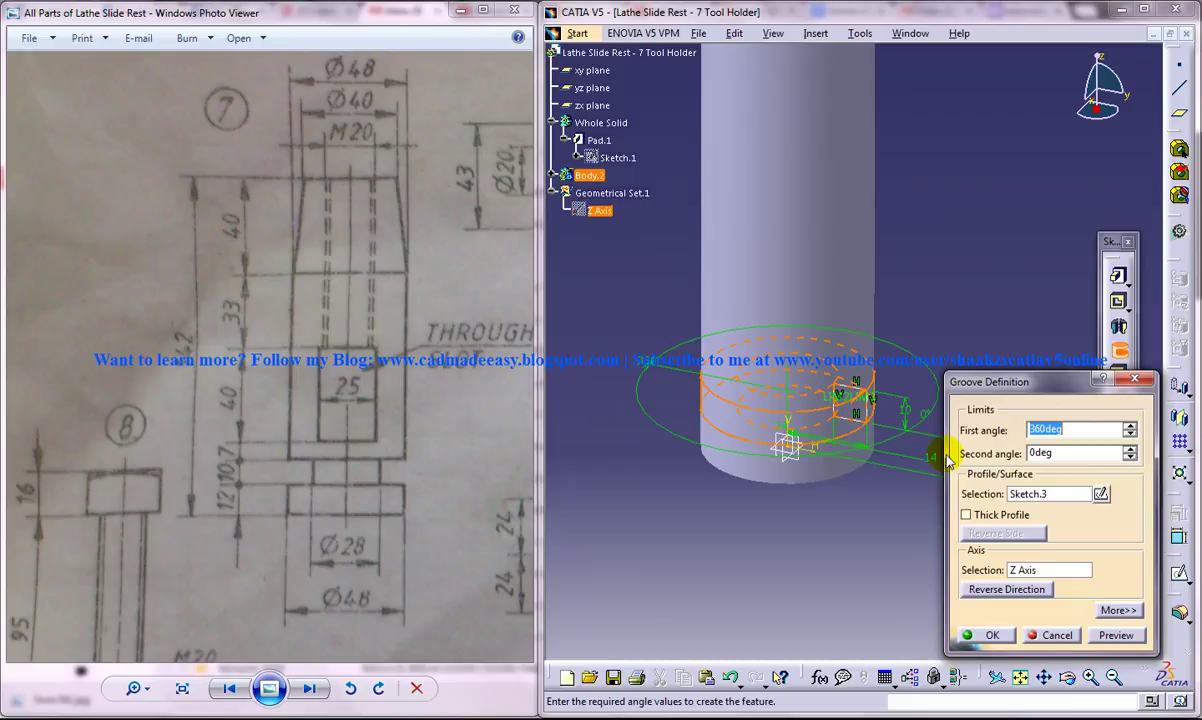
{"action": "left_click", "coordinate": [993, 636]}
{"action": "middle_click_drag", "start_coordinate": [904, 551], "coordinate": [936, 594]}
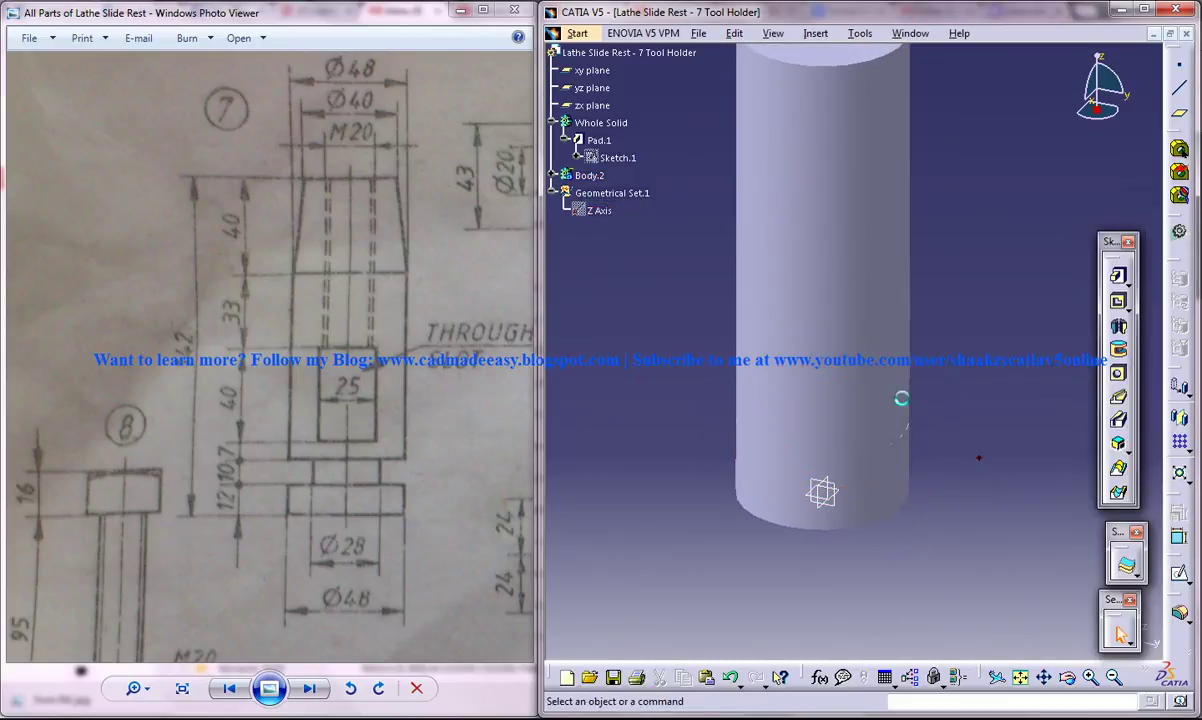
Step: Assemble Body.2 with Whole Solid to cut the neck near the cylinder's base
{"action": "right_click", "coordinate": [601, 178]}
{"action": "mouse_move", "coordinate": [615, 504]}
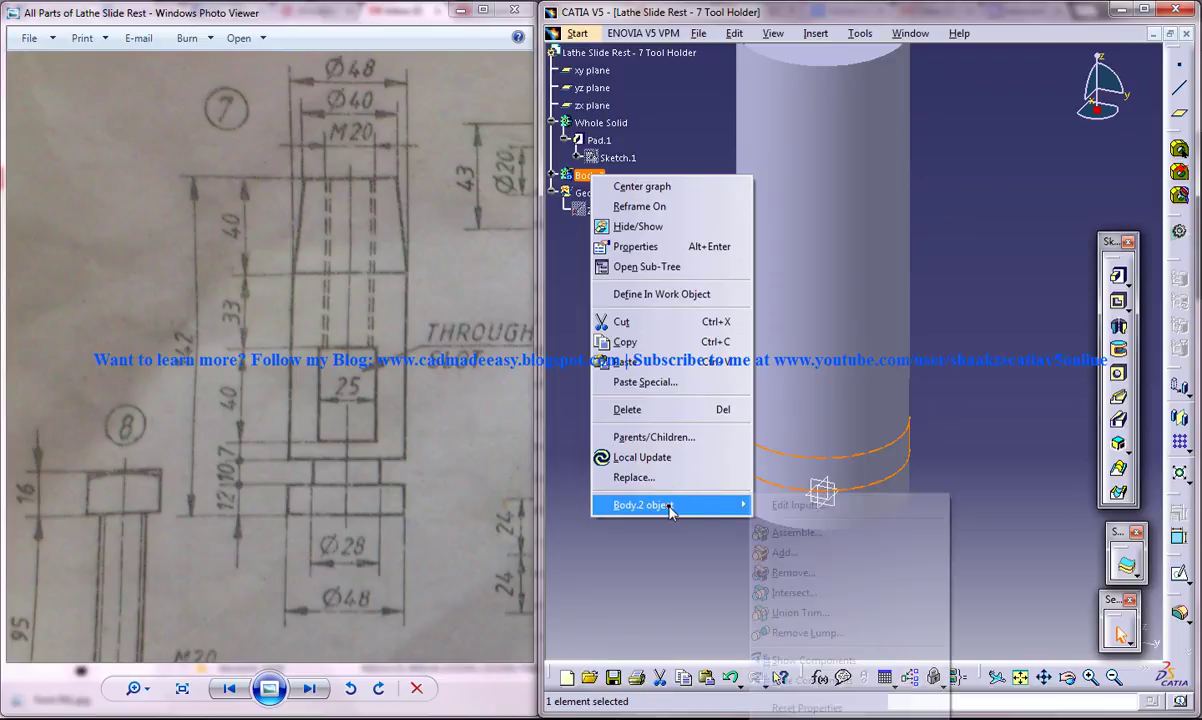
{"action": "left_click", "coordinate": [783, 553]}
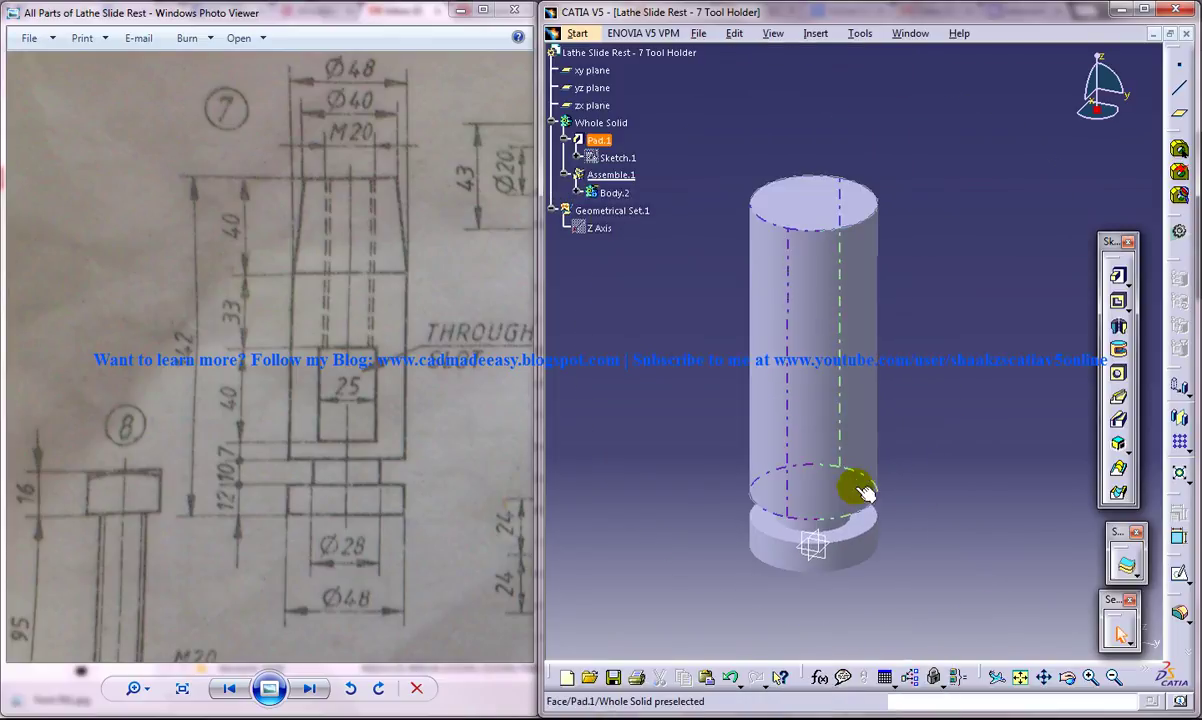
{"action": "middle_click_drag", "start_coordinate": [868, 437], "coordinate": [866, 408]}
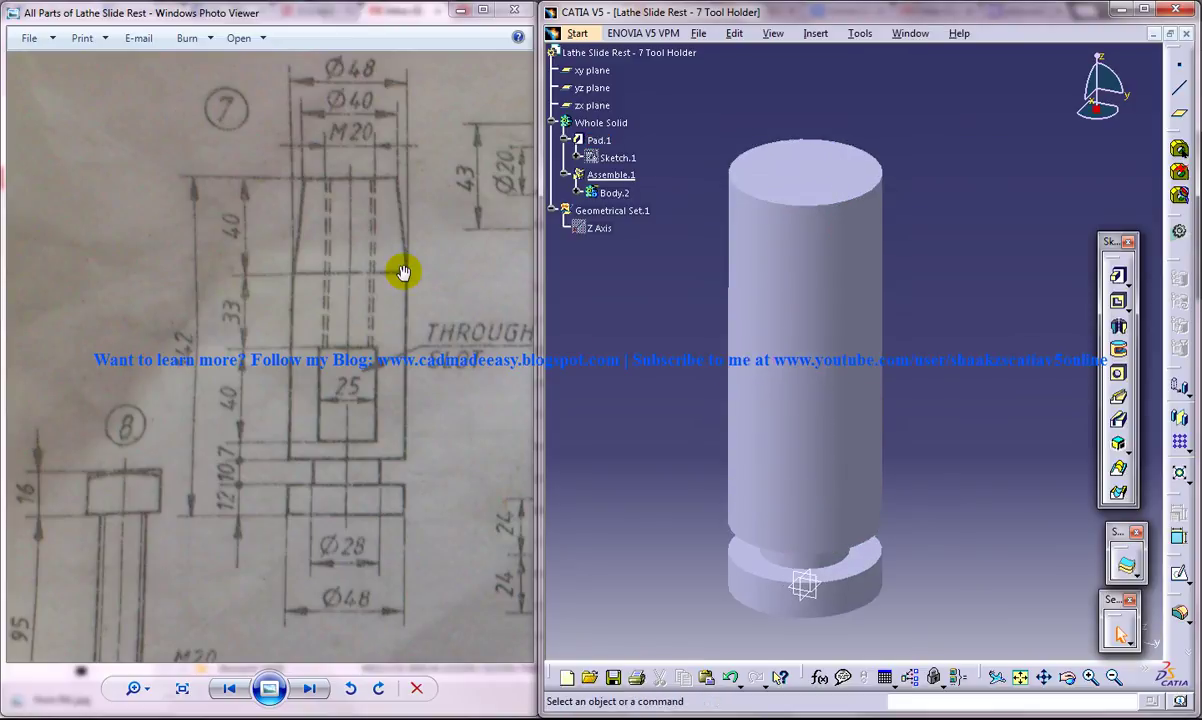
Step: Insert a new body into the part and define it as the in-work object
{"action": "left_click", "coordinate": [806, 586]}
{"action": "left_click", "coordinate": [604, 292]}
{"action": "left_click", "coordinate": [815, 33]}
{"action": "left_click", "coordinate": [840, 91]}
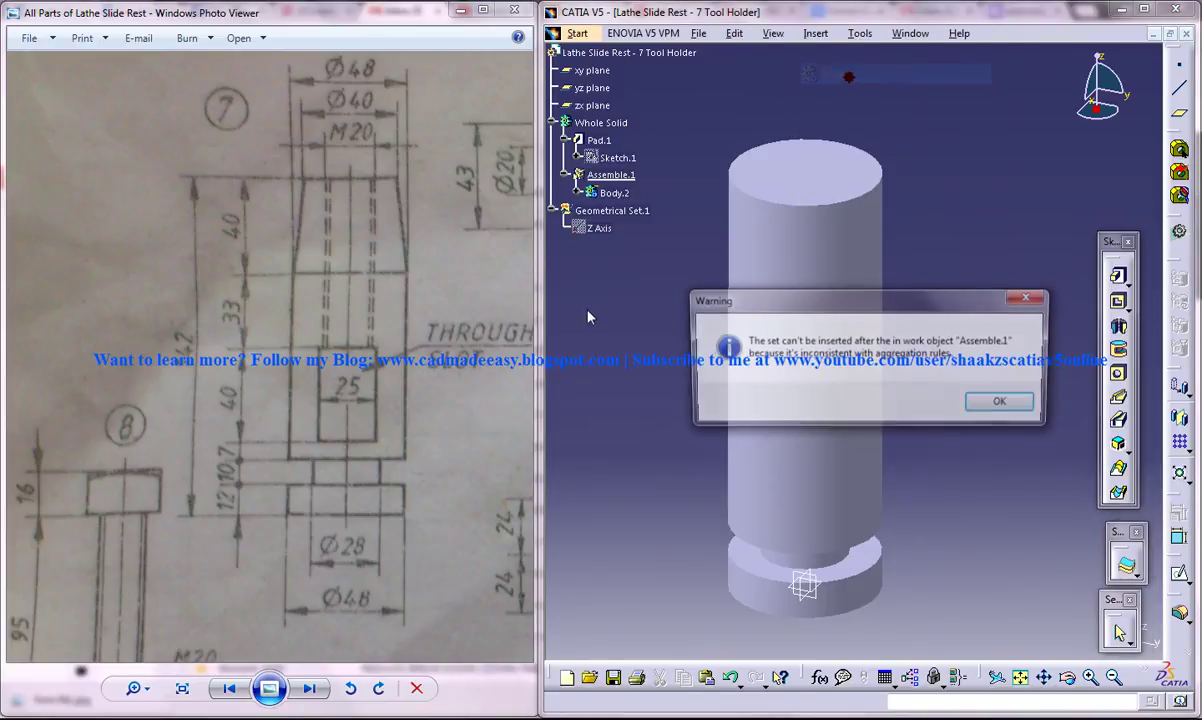
{"action": "left_click", "coordinate": [1004, 404]}
{"action": "right_click", "coordinate": [588, 244]}
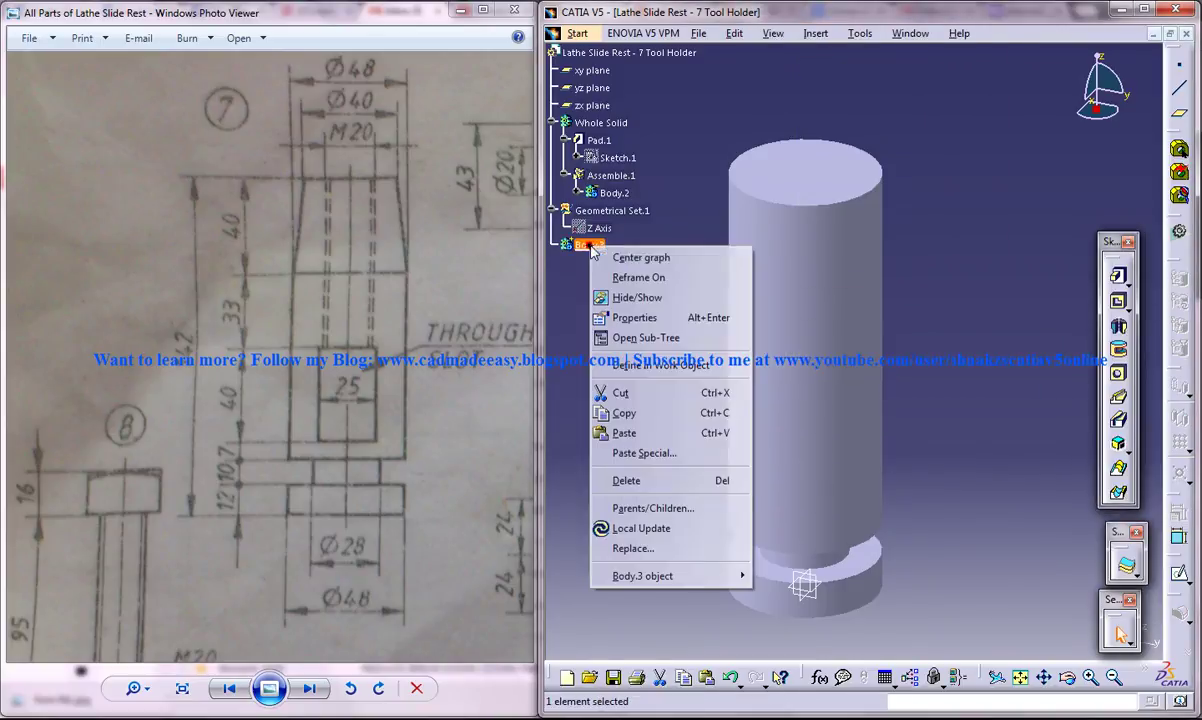
{"action": "left_click", "coordinate": [660, 366]}
{"action": "left_click", "coordinate": [815, 33]}
{"action": "mouse_move", "coordinate": [860, 33]}
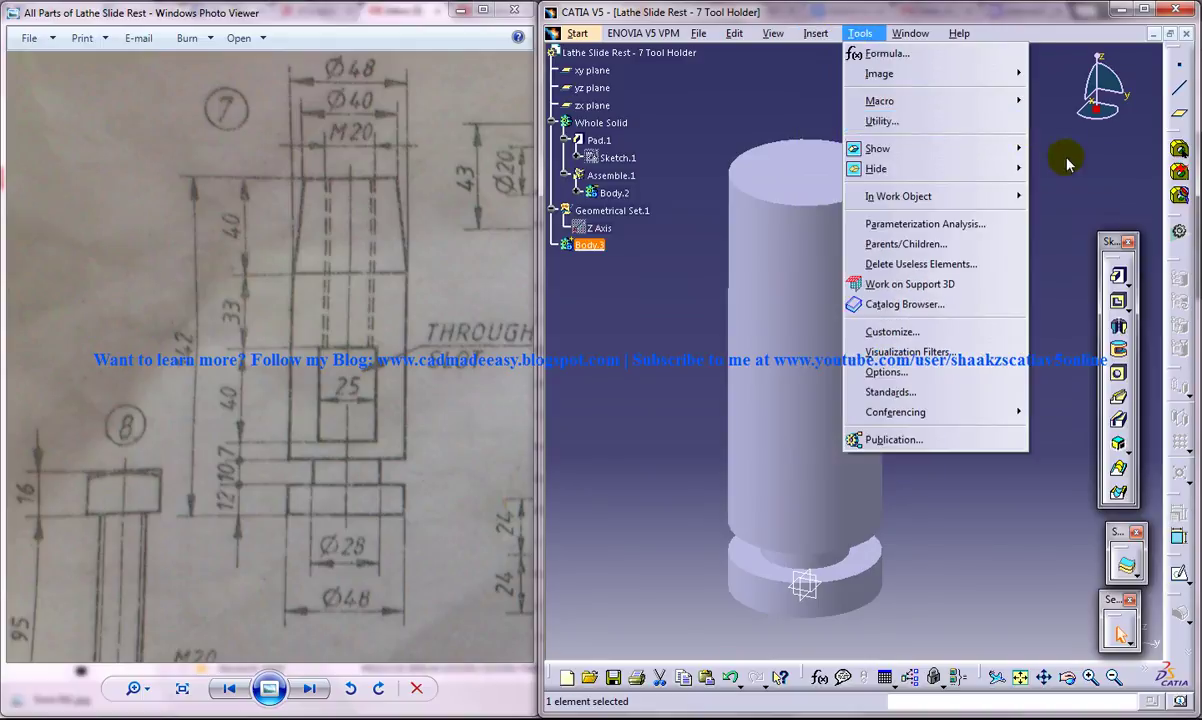
{"action": "left_click", "coordinate": [1067, 163]}
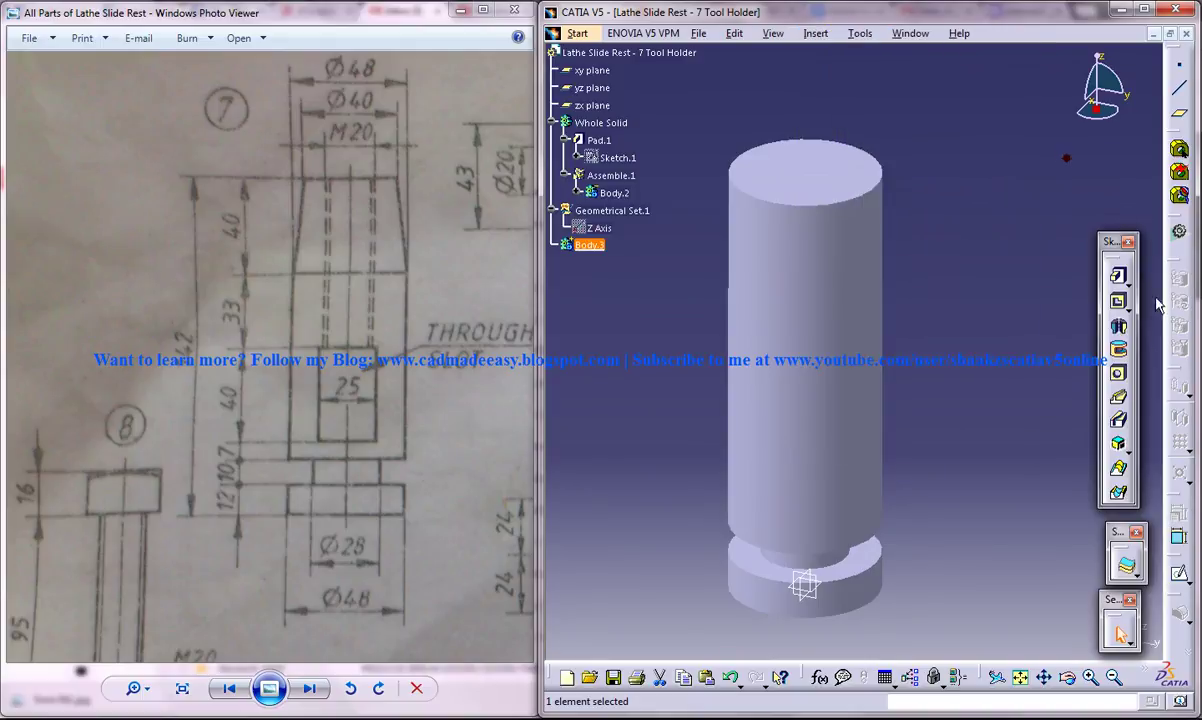
Step: On the yz plane, sketch a closed right triangle about 20 mm wide and 61 mm tall across the cylinder's upper edge
{"action": "left_click", "coordinate": [816, 600]}
{"action": "left_click", "coordinate": [1177, 571]}
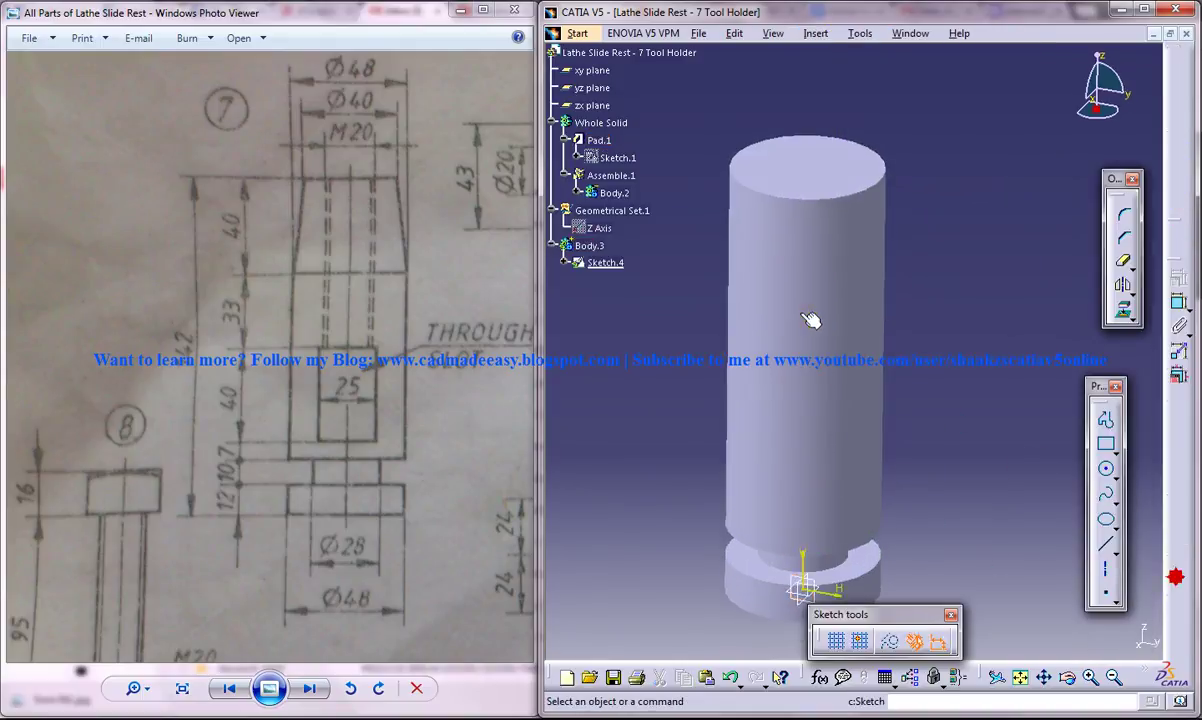
{"action": "mouse_move", "coordinate": [839, 277]}
{"action": "middle_mouse_down"}
{"action": "mouse_move", "coordinate": [839, 238]}
{"action": "mouse_move", "coordinate": [838, 356]}
{"action": "middle_mouse_up"}
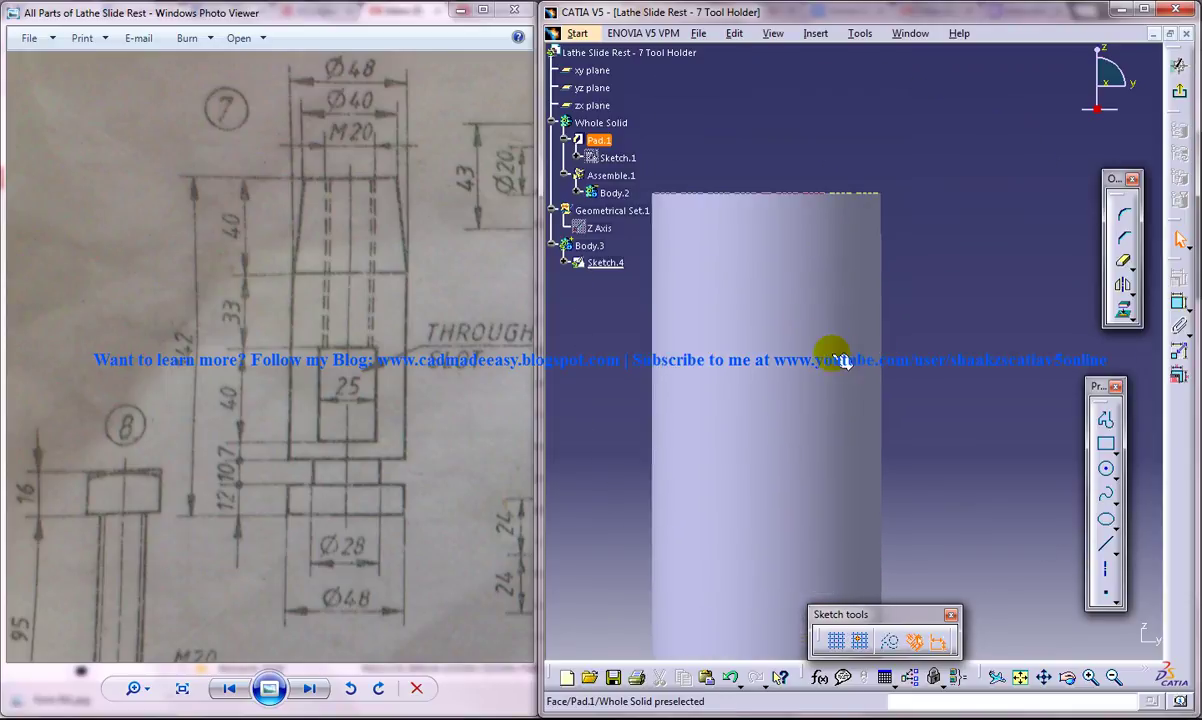
{"action": "left_click", "coordinate": [1100, 413]}
{"action": "left_click", "coordinate": [908, 184]}
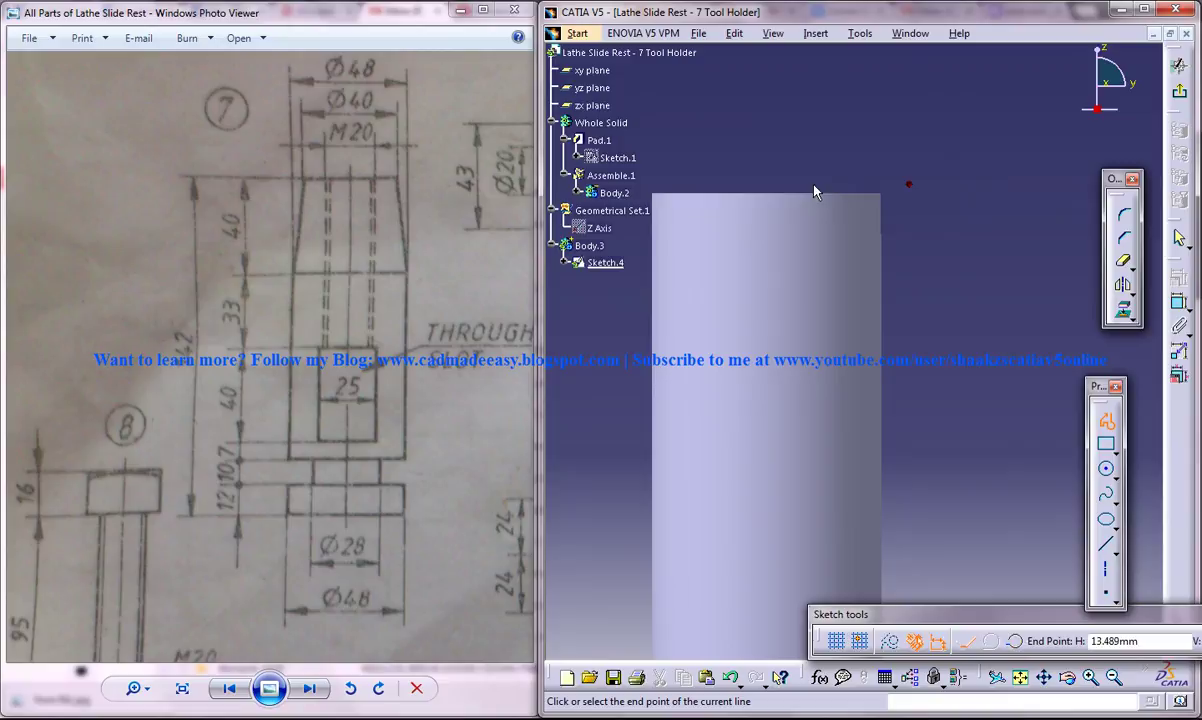
{"action": "left_click", "coordinate": [815, 186]}
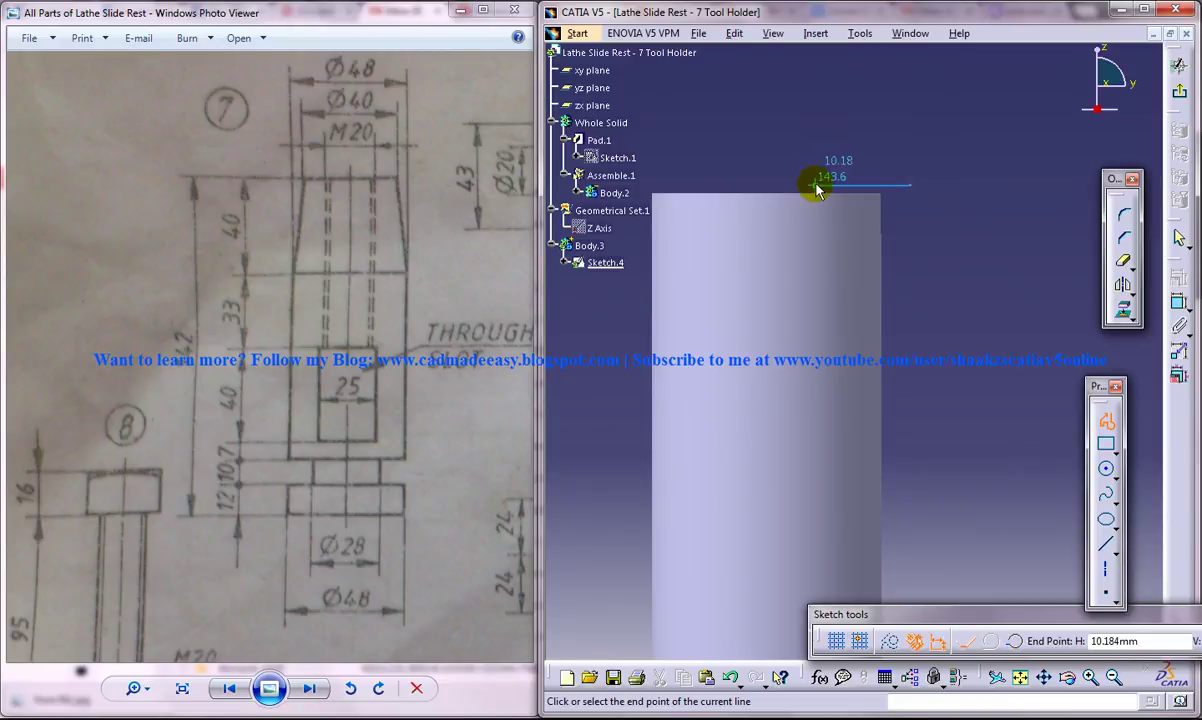
{"action": "left_click", "coordinate": [908, 482]}
{"action": "left_click", "coordinate": [908, 185]}
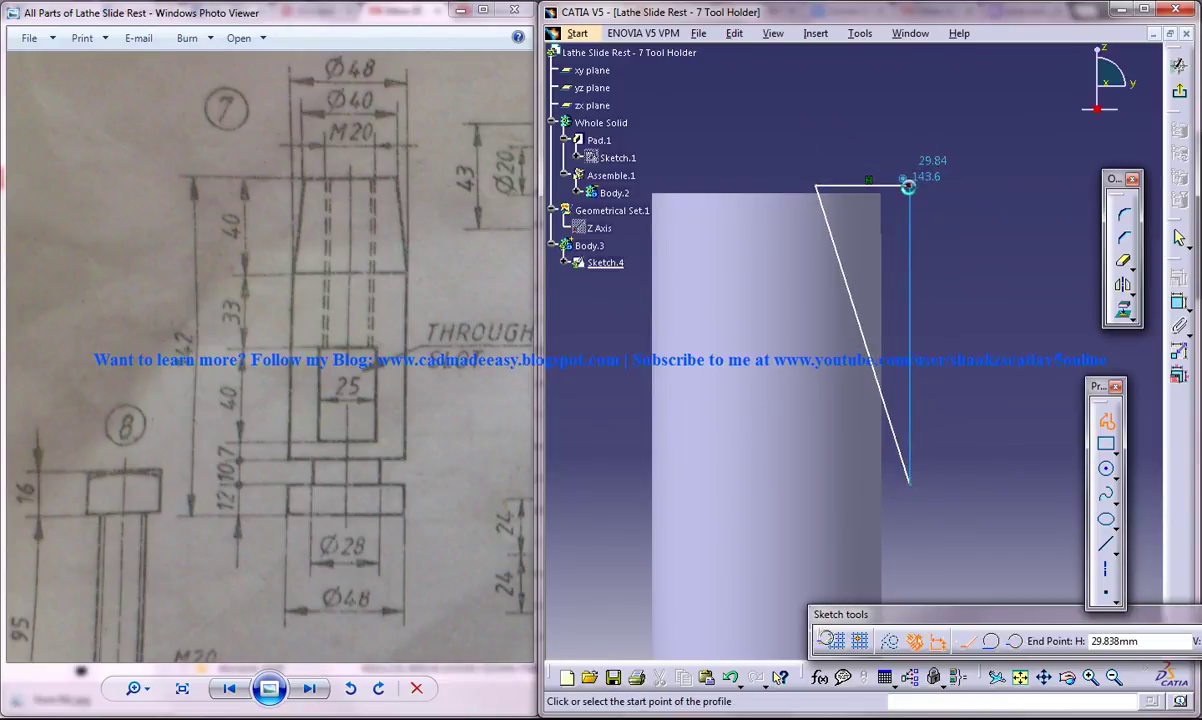
Step: Dimension the triangle's vertical side from the cylinder's vertical axis and set the distance to 24 mm
{"action": "left_click", "coordinate": [1180, 301]}
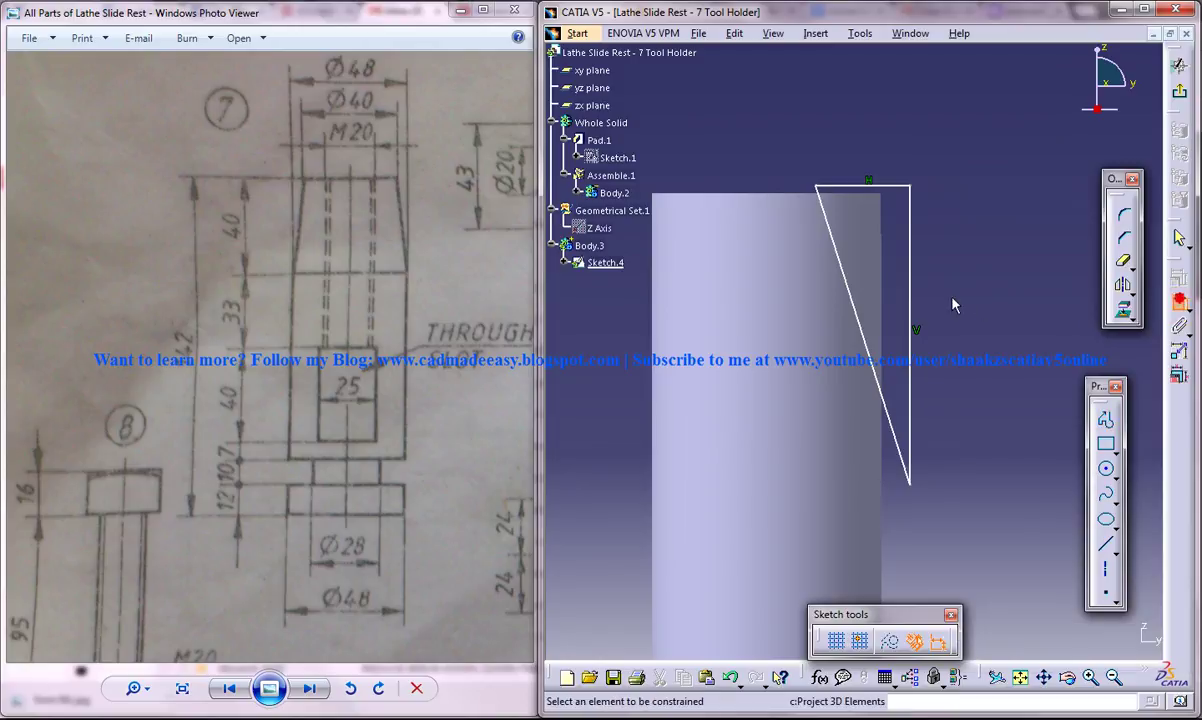
{"action": "left_click", "coordinate": [911, 284]}
{"action": "middle_click_drag", "start_coordinate": [968, 304], "coordinate": [926, 424]}
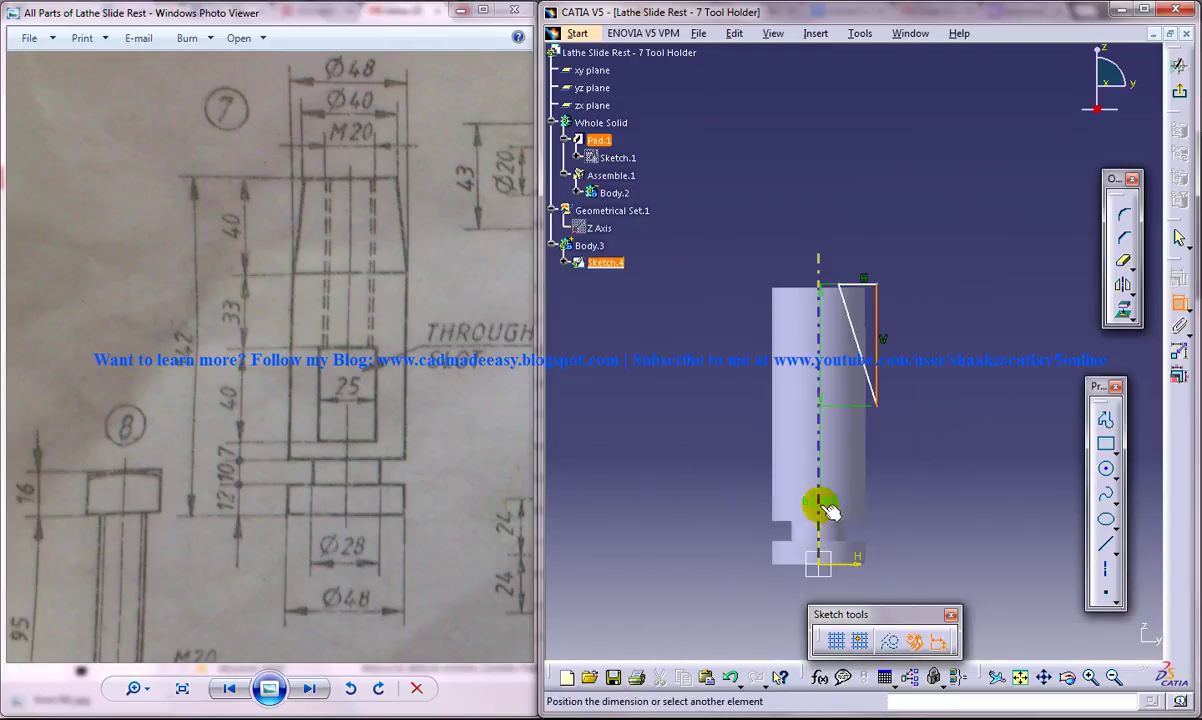
{"action": "left_click", "coordinate": [818, 507]}
{"action": "left_click", "coordinate": [848, 200]}
{"action": "double_click", "coordinate": [840, 200]}
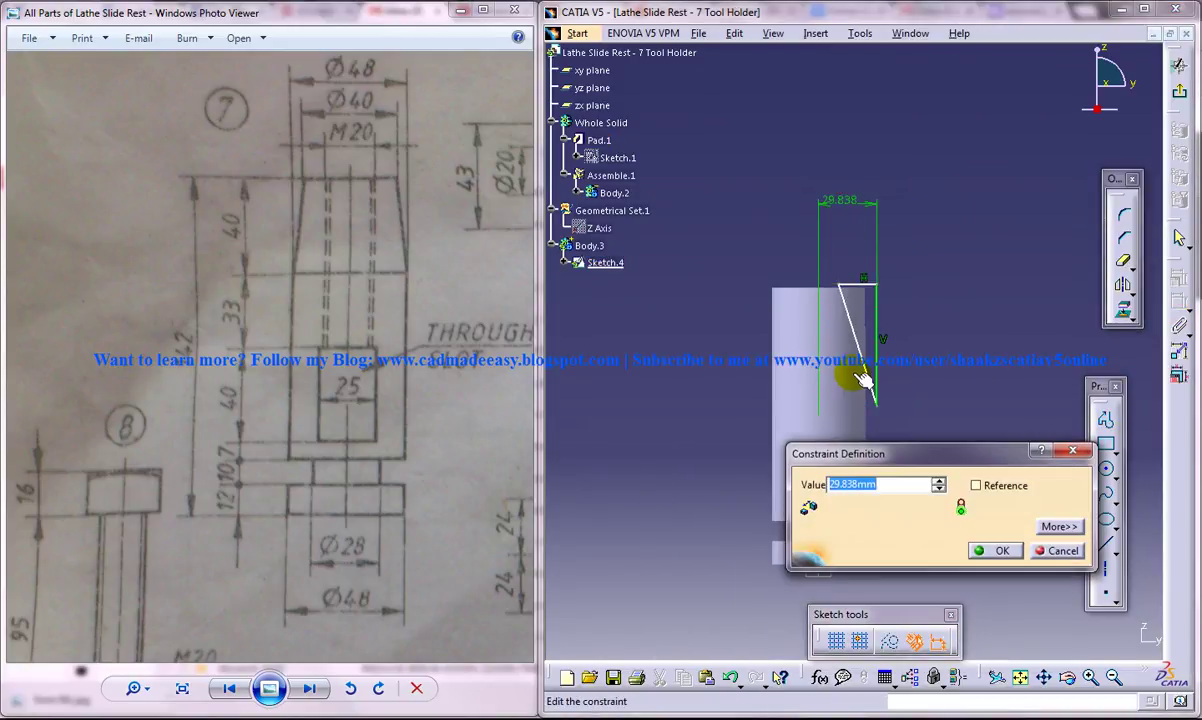
{"action": "key", "text": "Return"}
Step: Make the triangle's horizontal side coincident with the cylinder's top edge
{"action": "middle_click_drag", "start_coordinate": [942, 284], "coordinate": [915, 183]}
{"action": "left_click", "coordinate": [826, 193]}
{"action": "left_click", "coordinate": [834, 190]}
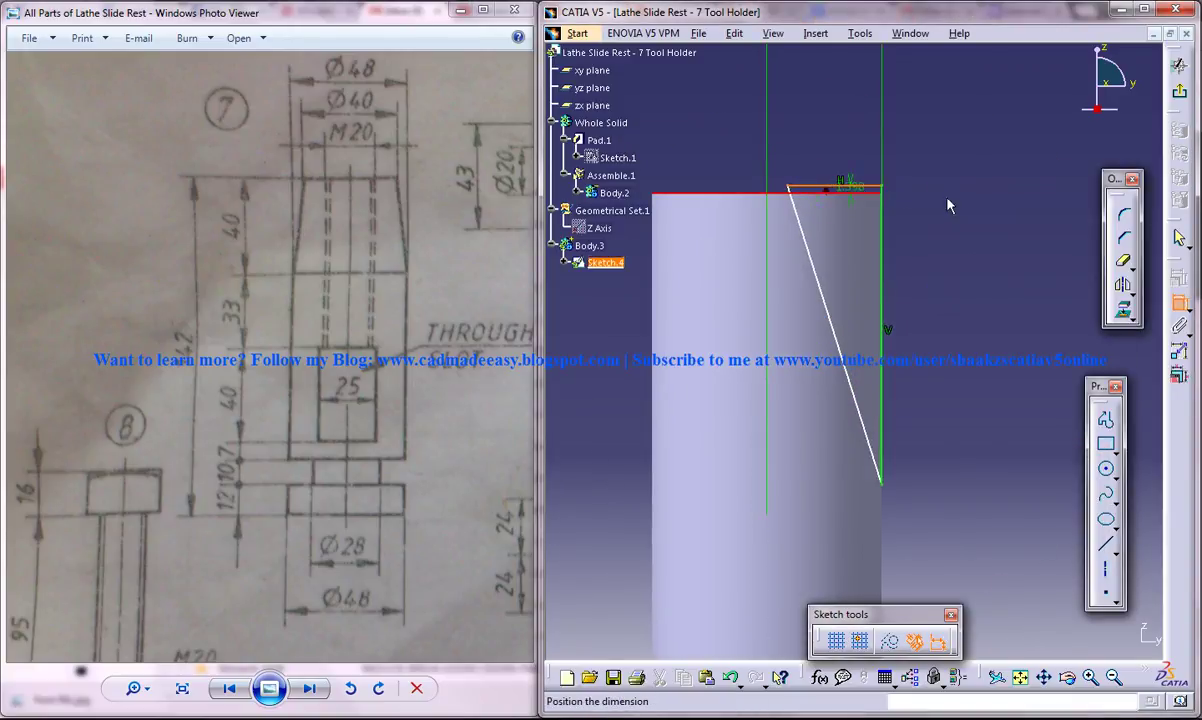
{"action": "right_click", "coordinate": [949, 201]}
{"action": "left_click", "coordinate": [990, 338]}
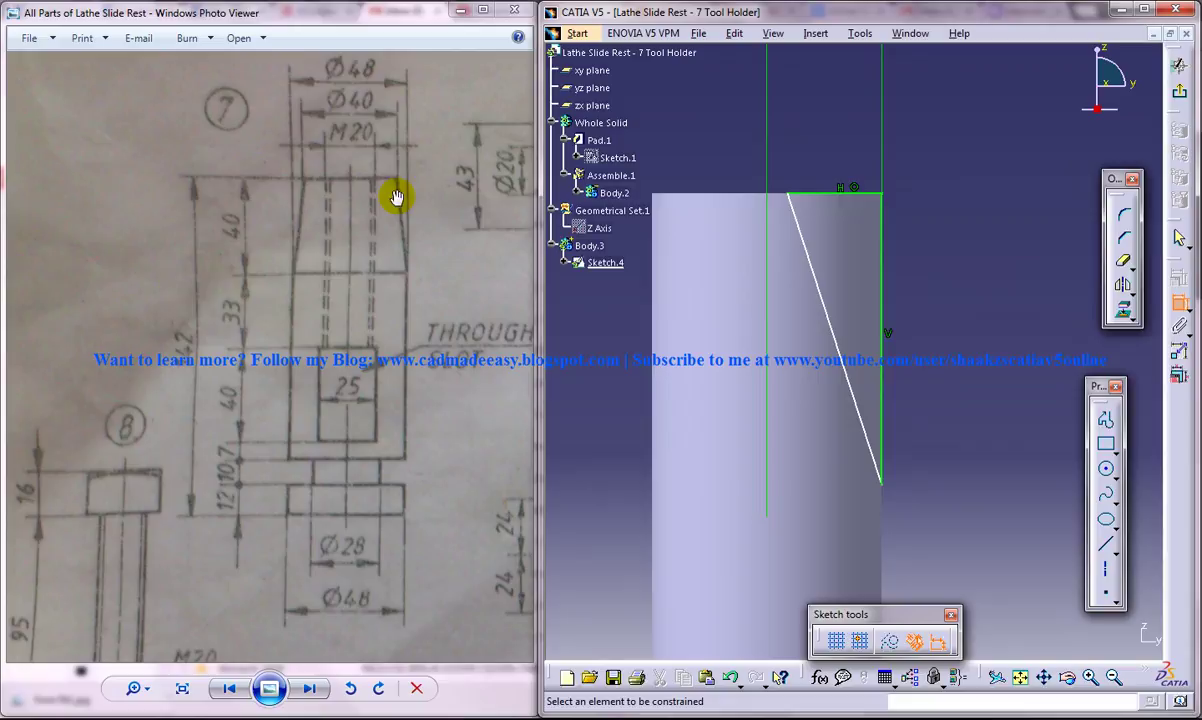
Step: Dimension the triangle's inner top corner from the vertical axis and set the distance to 20 mm
{"action": "left_click", "coordinate": [792, 196]}
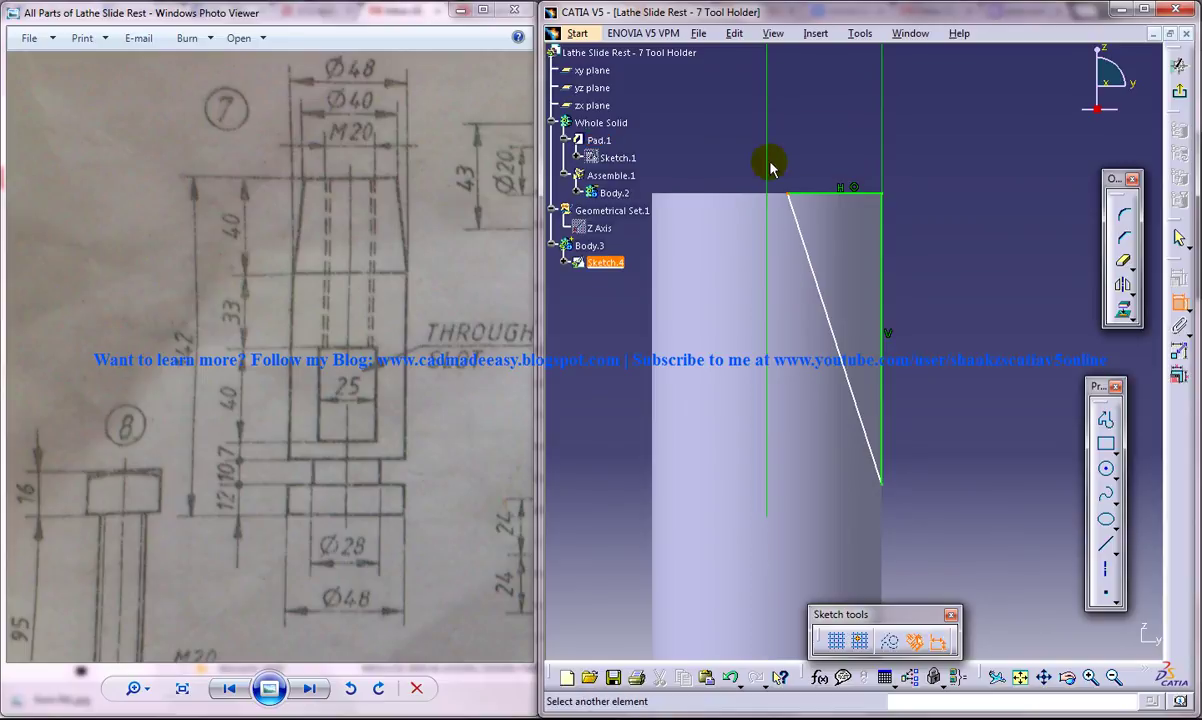
{"action": "left_click", "coordinate": [769, 266]}
{"action": "left_click", "coordinate": [803, 108]}
{"action": "double_click", "coordinate": [805, 99]}
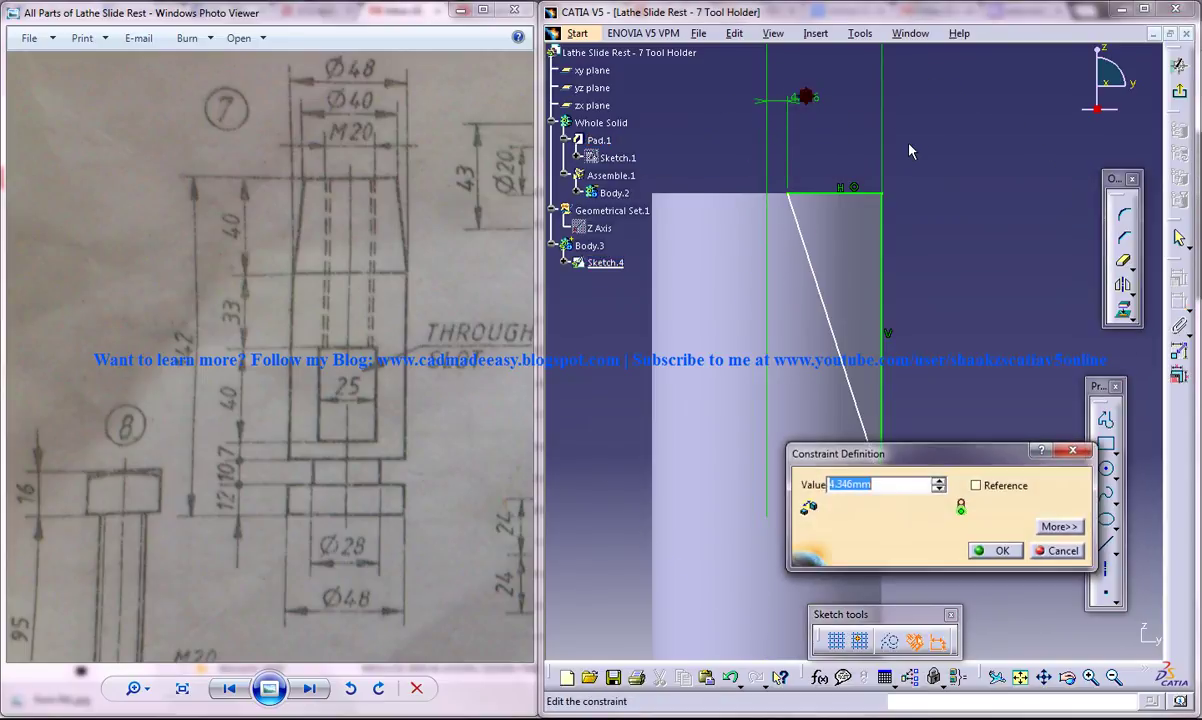
{"action": "type", "text": "20"}
{"action": "key", "text": "Return"}
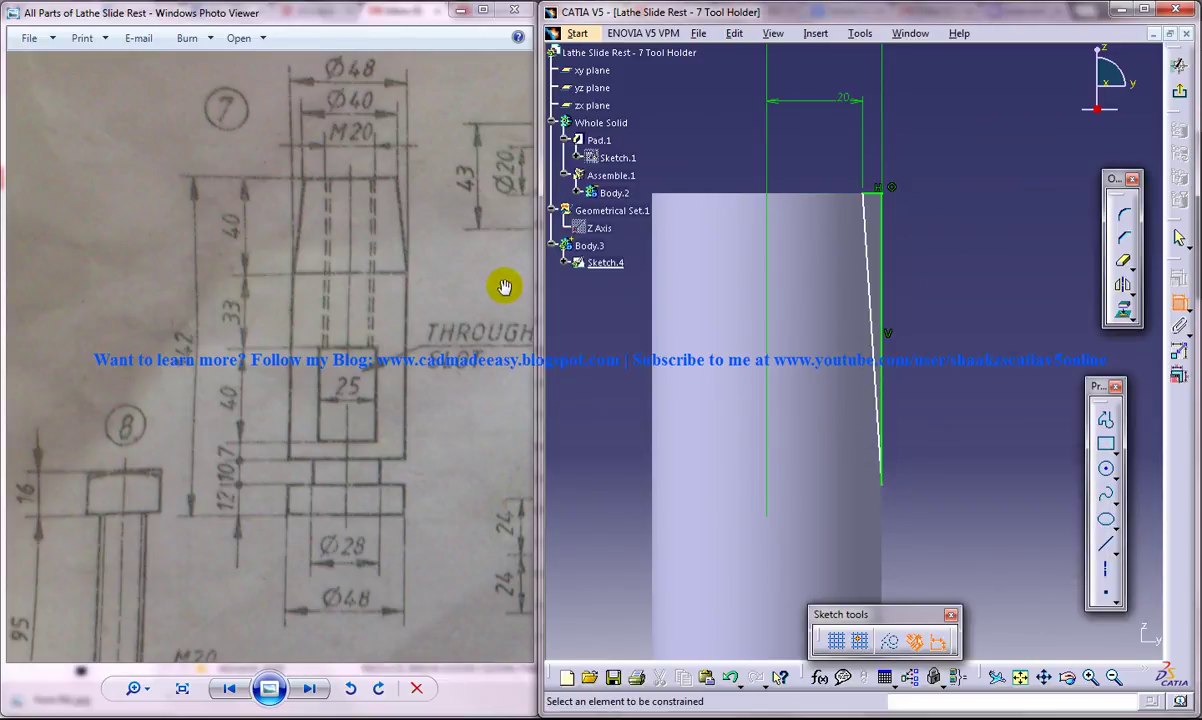
Step: Dimension the triangle's vertical side, set its length to 40 mm and exit the sketch
{"action": "left_click", "coordinate": [885, 317]}
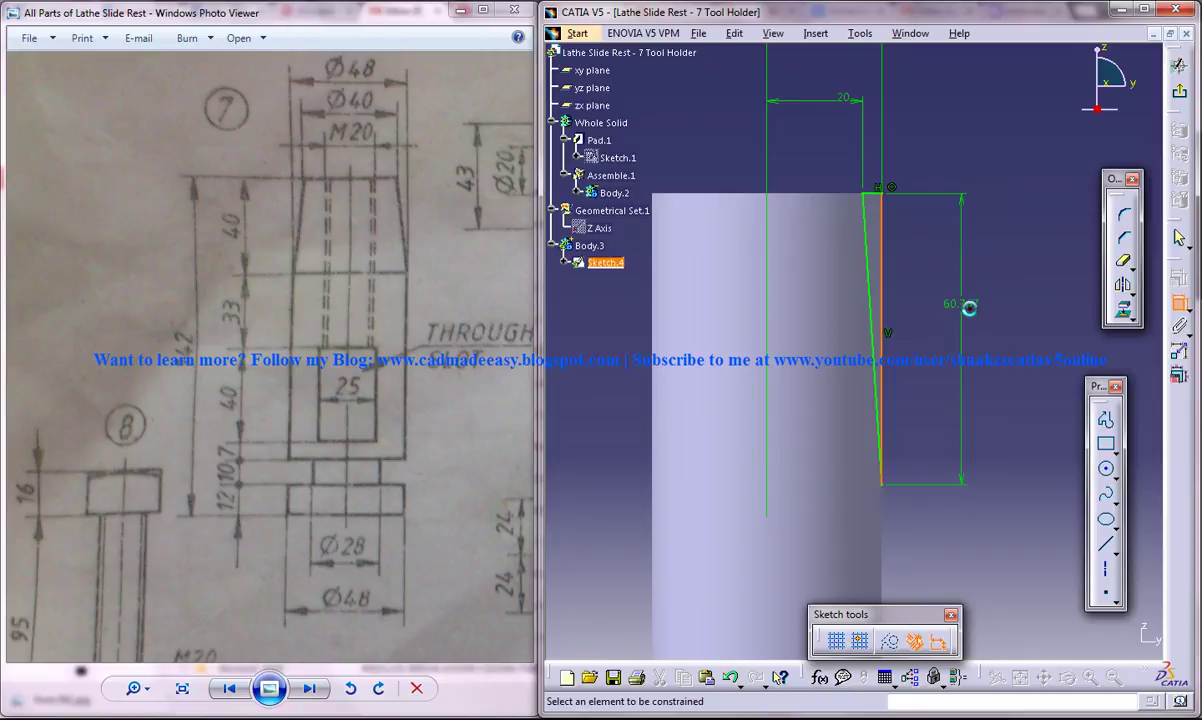
{"action": "left_click", "coordinate": [966, 303]}
{"action": "double_click", "coordinate": [962, 303]}
{"action": "type", "text": "40"}
{"action": "key", "text": "Return"}
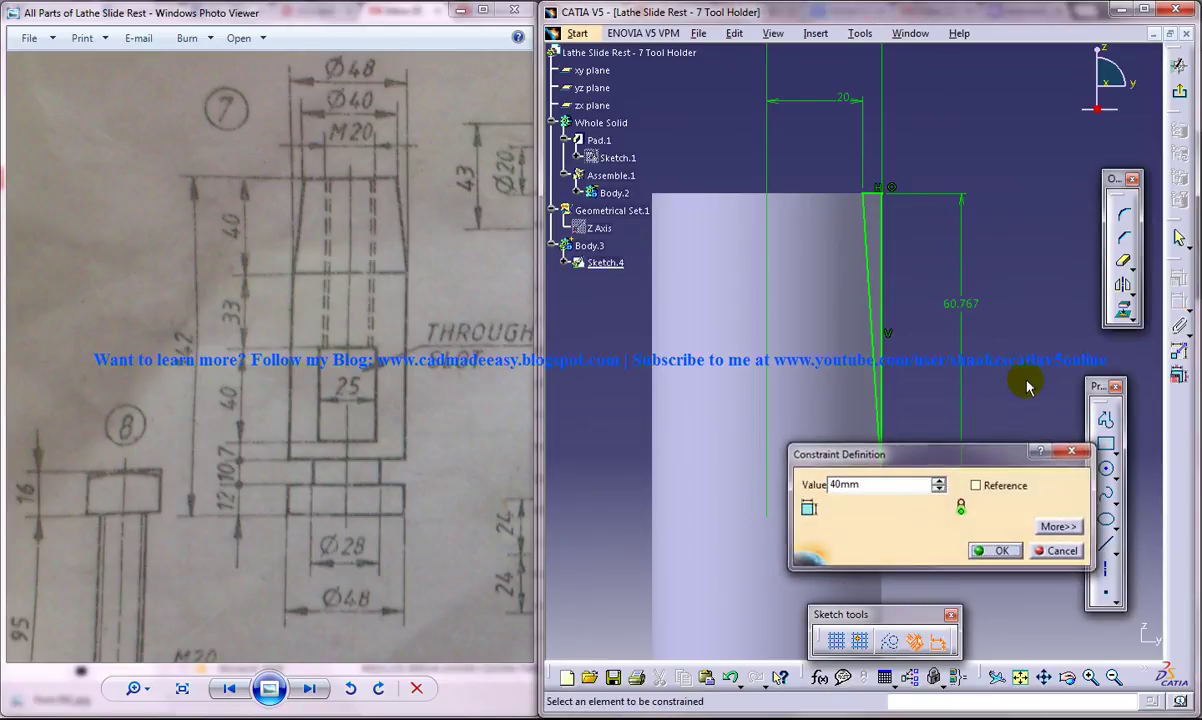
{"action": "left_click", "coordinate": [1179, 91]}
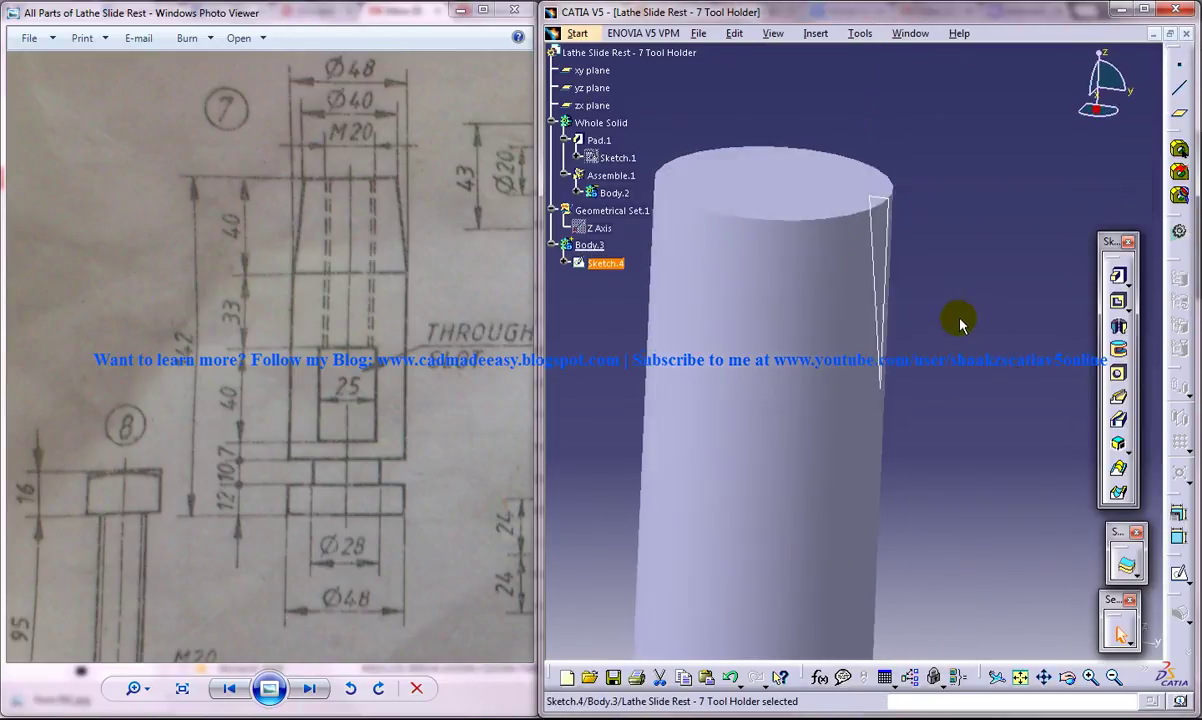
Step: Create a 360-degree groove in Body.3 by revolving the triangle sketch about the Z axis
{"action": "left_click", "coordinate": [1120, 352]}
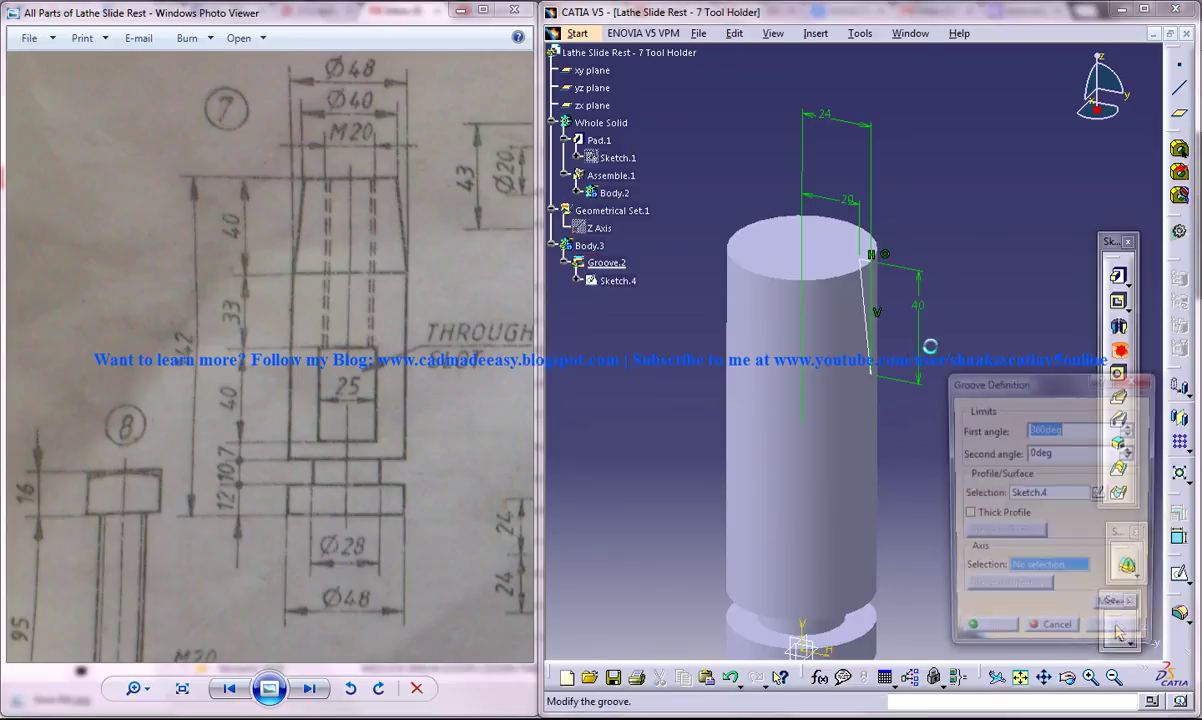
{"action": "right_click", "coordinate": [1055, 572]}
{"action": "left_click", "coordinate": [1065, 643]}
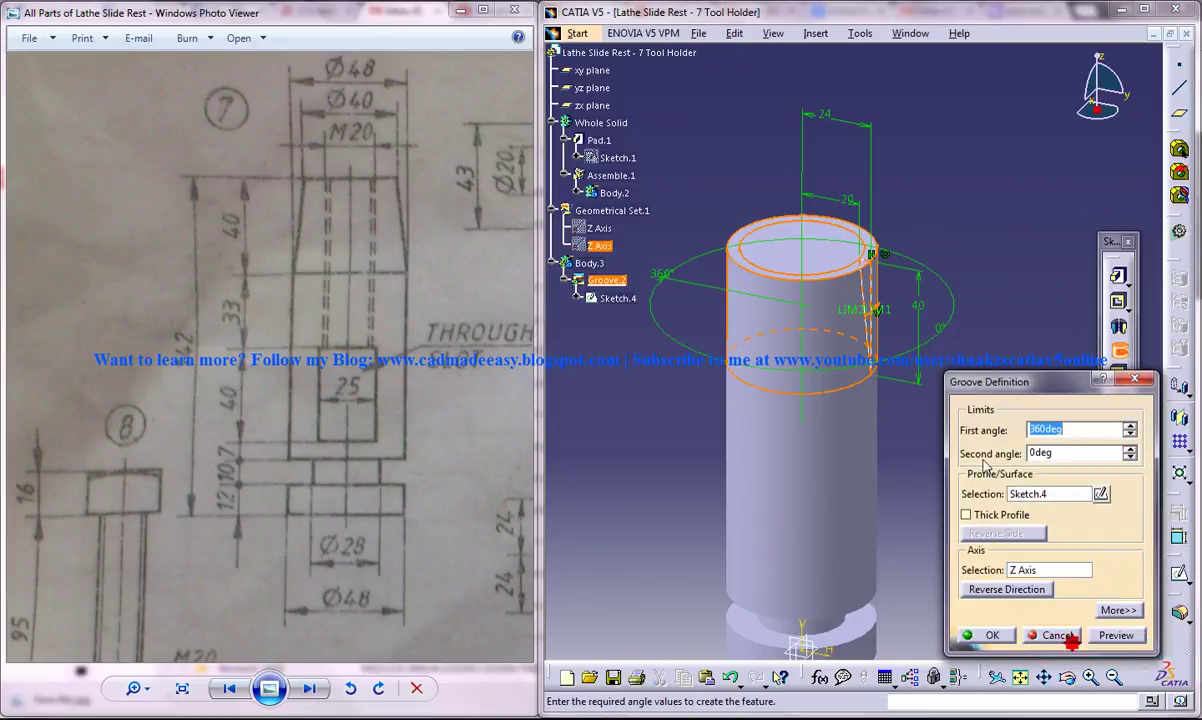
{"action": "left_click", "coordinate": [1012, 636]}
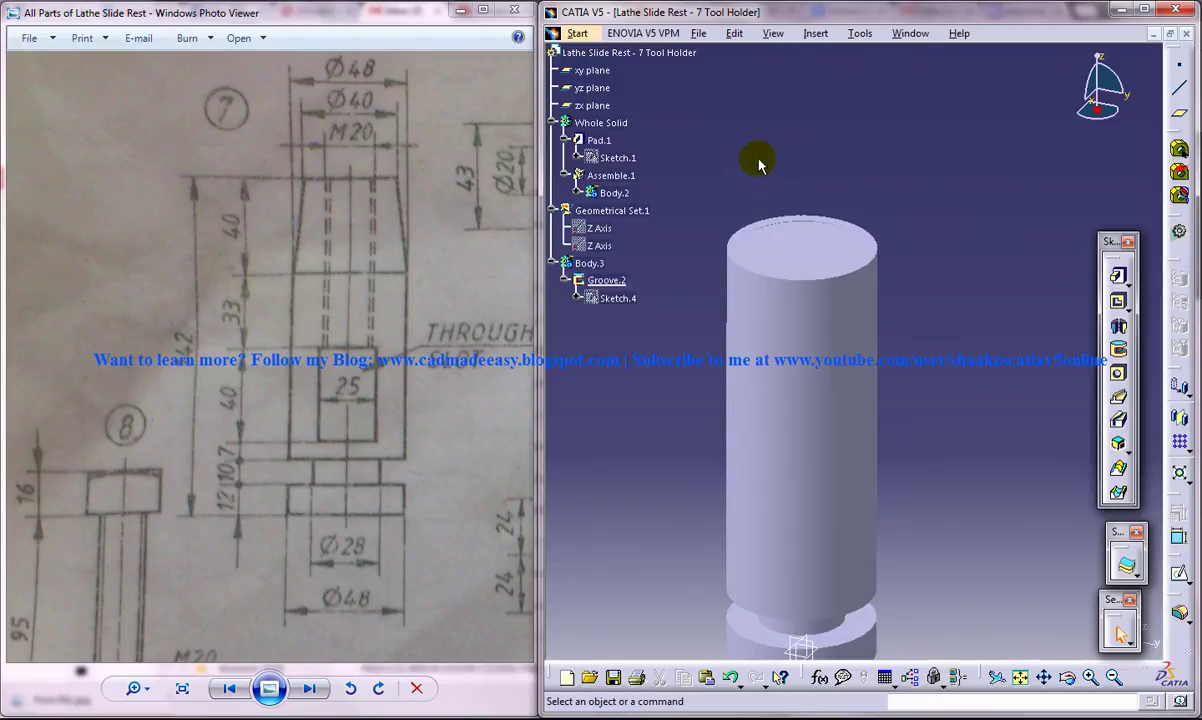
Step: Assemble Body.3 with Whole Solid to cut the taper at the cylinder's upper end
{"action": "left_click", "coordinate": [589, 263]}
{"action": "right_click", "coordinate": [589, 263]}
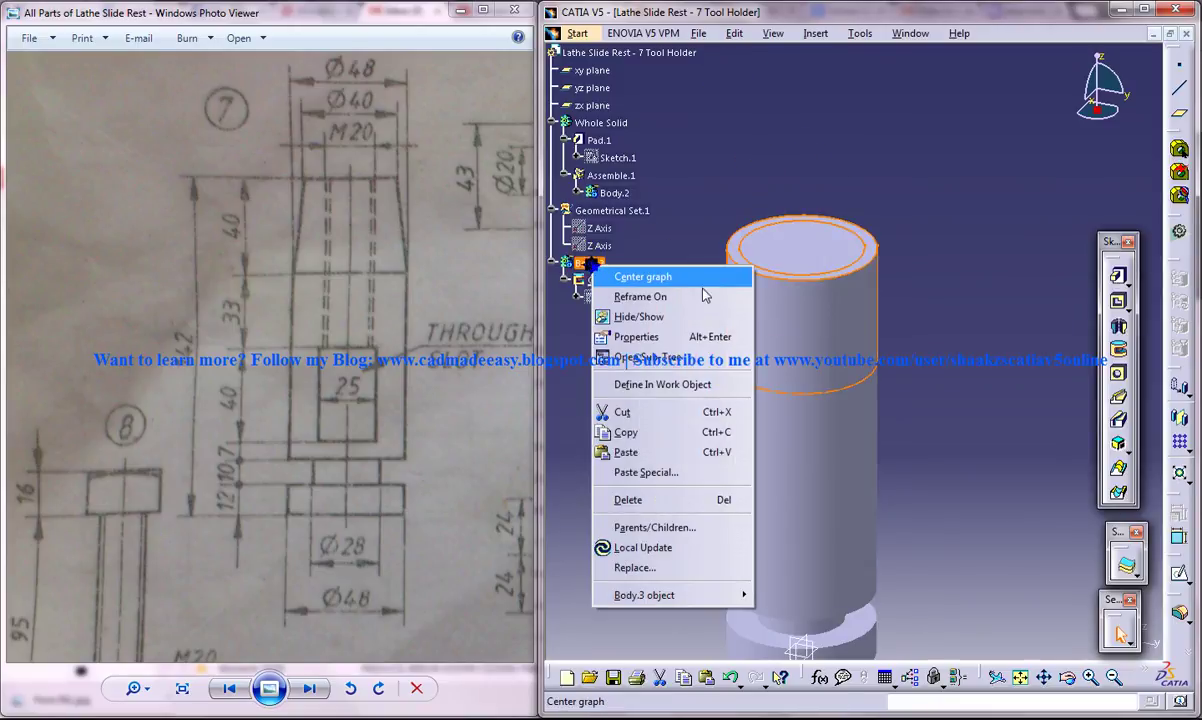
{"action": "mouse_move", "coordinate": [700, 597]}
{"action": "left_click", "coordinate": [790, 400]}
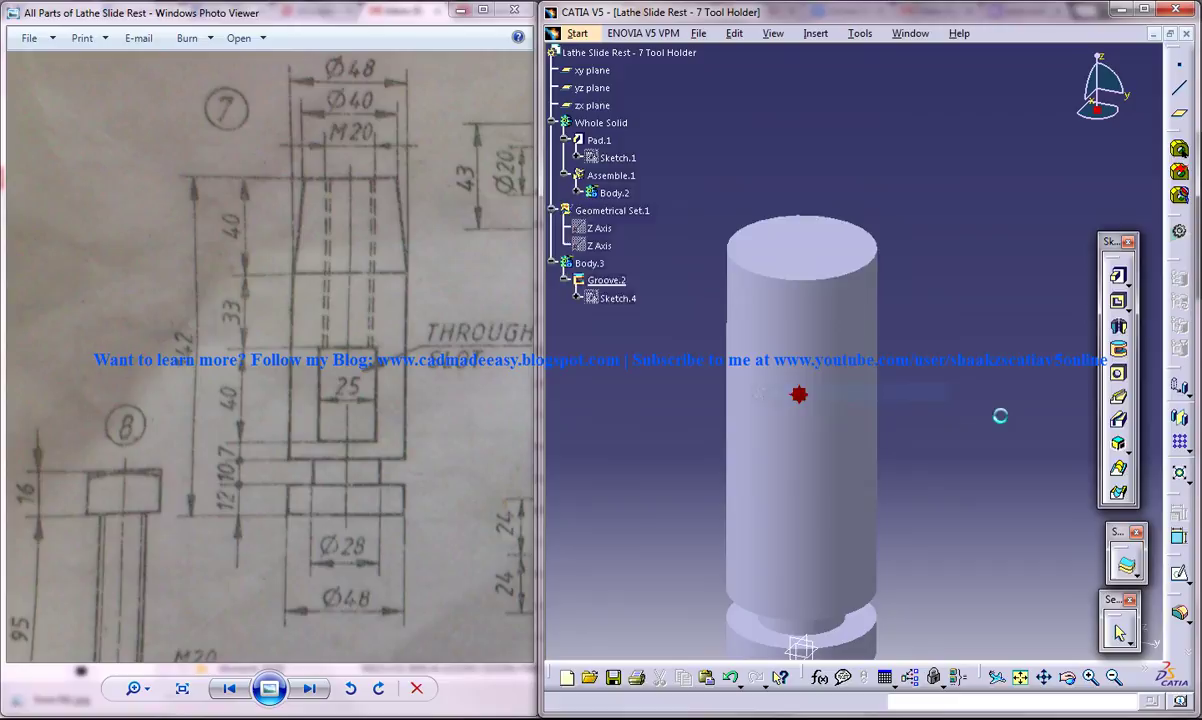
{"action": "middle_click_drag", "start_coordinate": [962, 361], "coordinate": [901, 338]}
{"action": "middle_click_drag", "start_coordinate": [905, 414], "coordinate": [840, 411]}
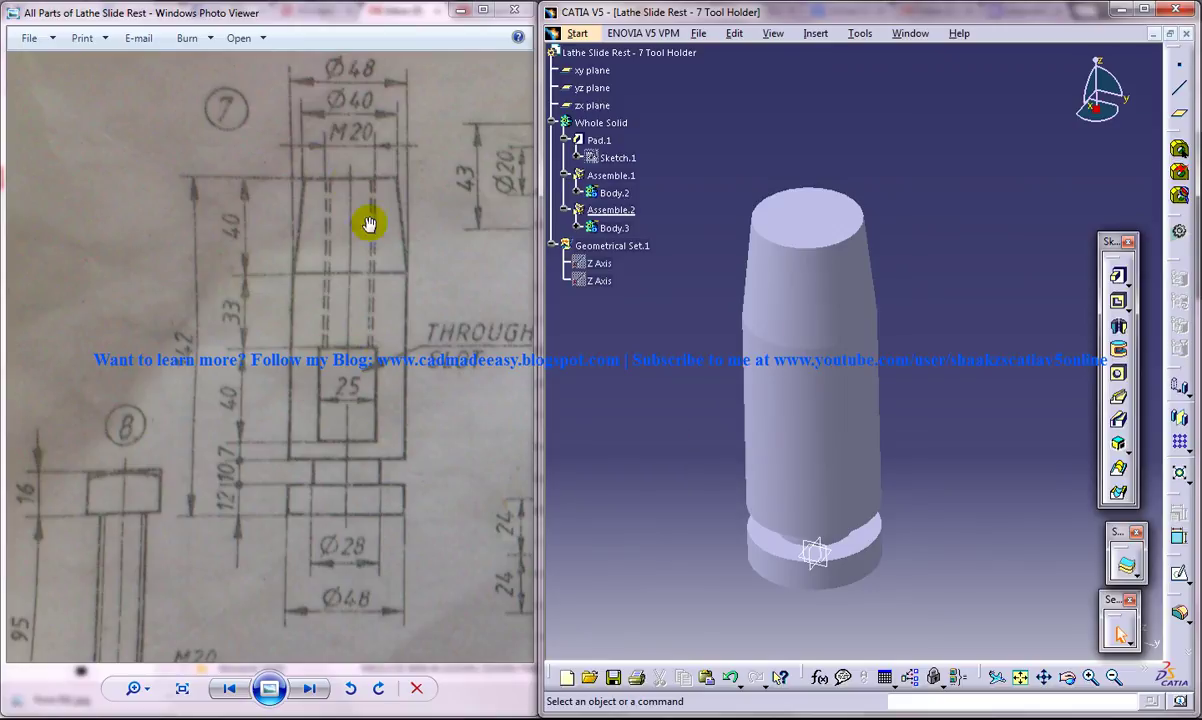
{"action": "middle_click_drag", "start_coordinate": [899, 398], "coordinate": [960, 395]}
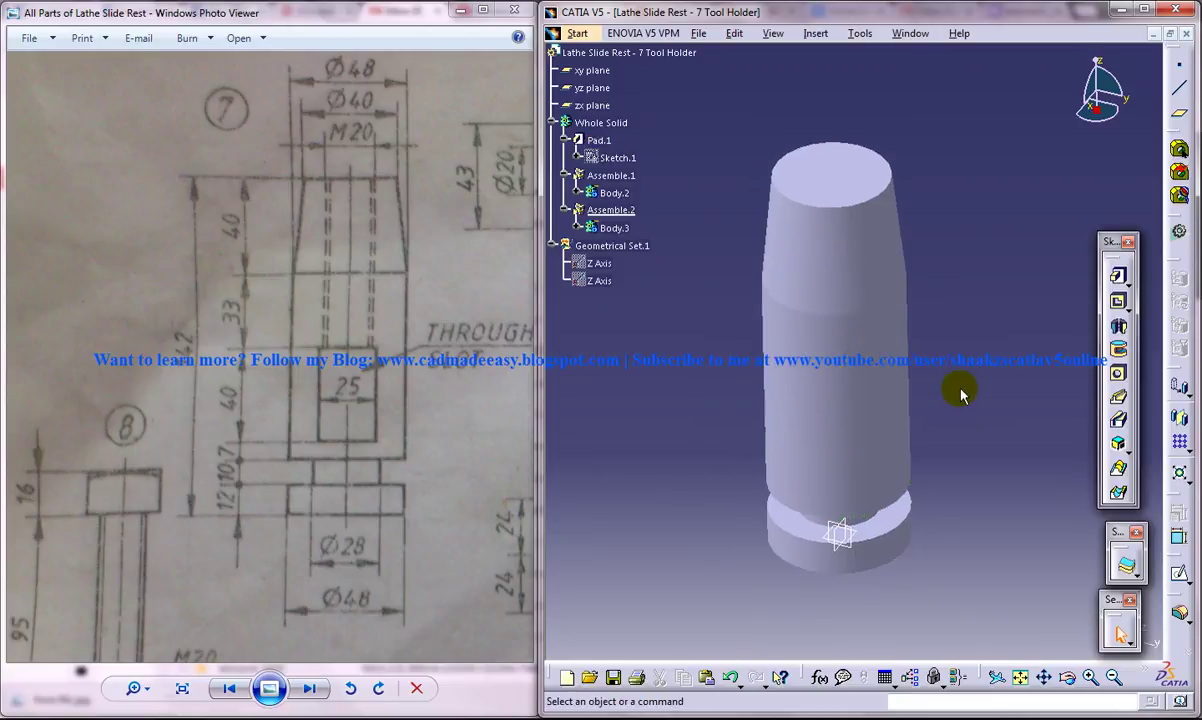